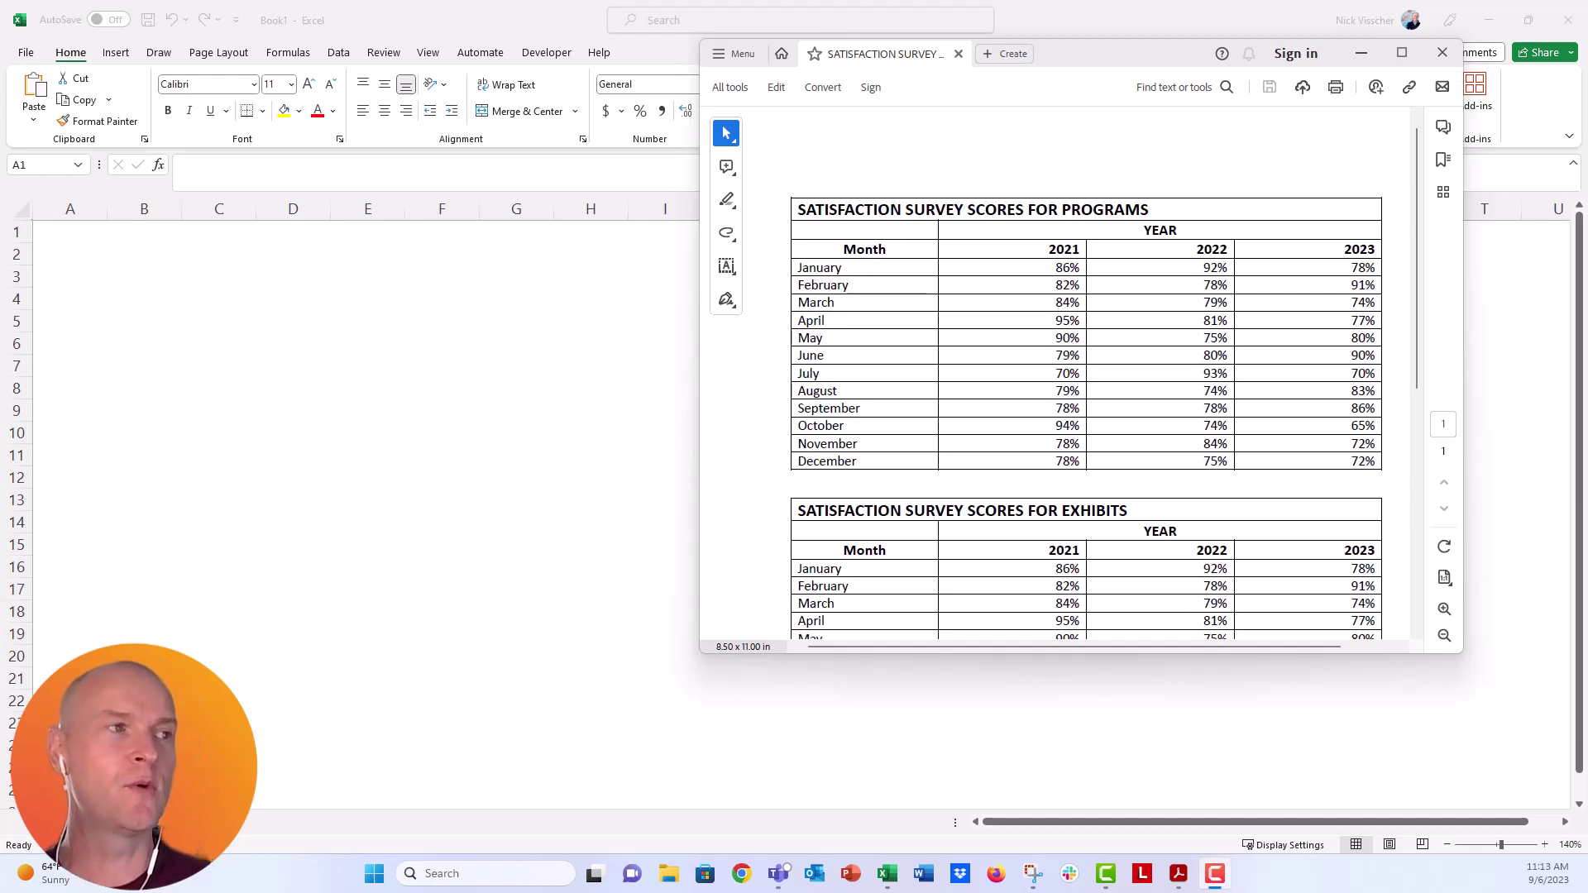
Step: Move the Acrobat window left over Excel and bring the PDF's PROGRAMS table fully into view
drag(1078, 54, 976, 54)
scroll(966, 384, down, 5)
scroll(966, 385, up, 5)
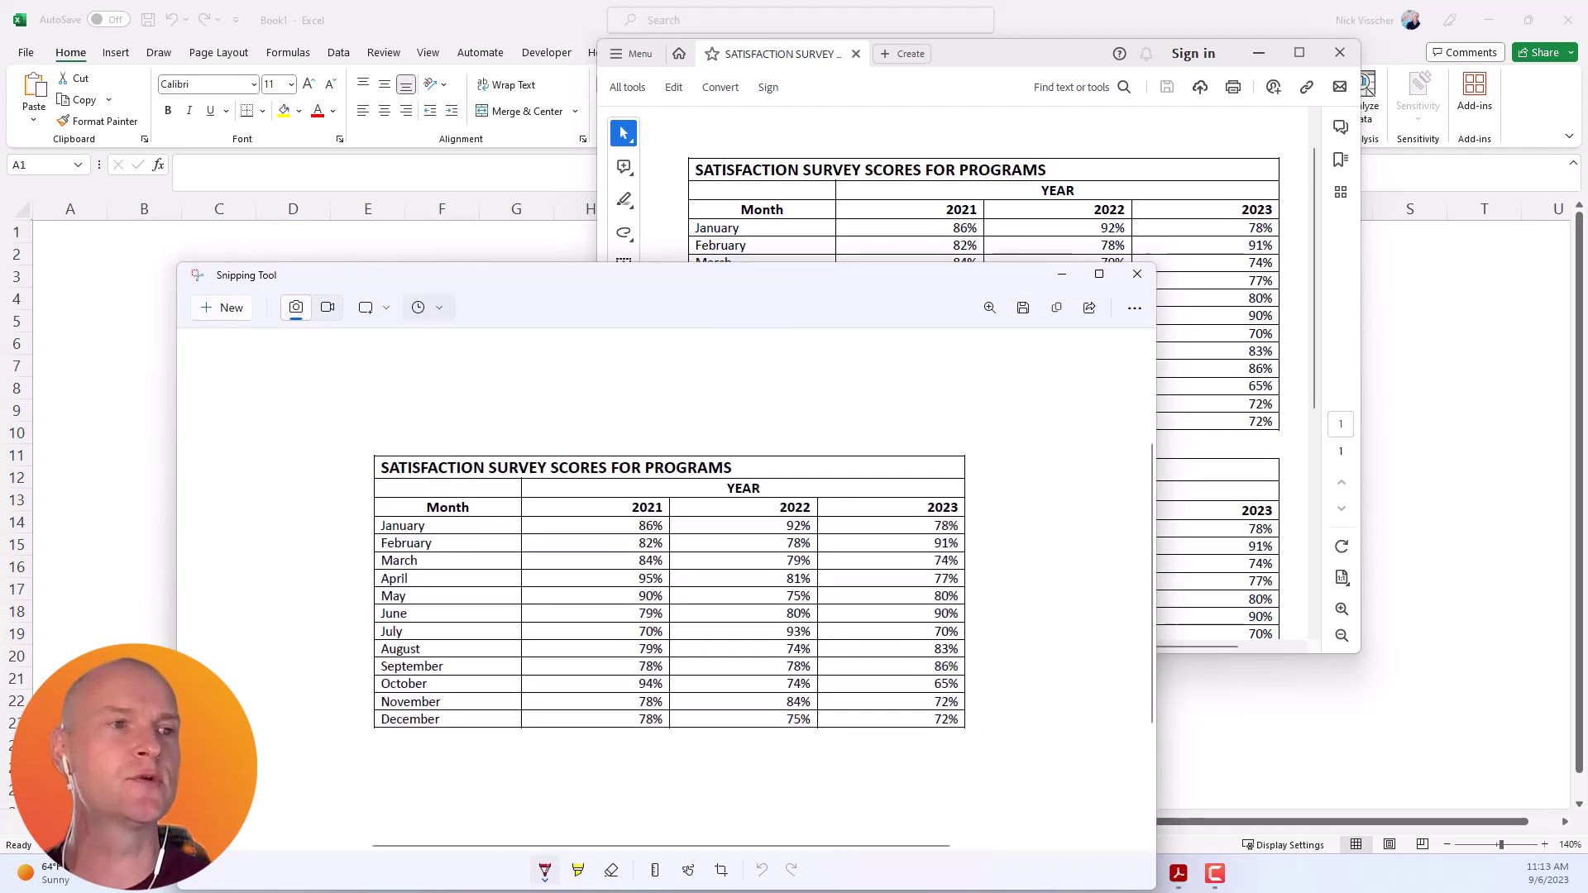
Step: Snip the PROGRAMS table, copy the capture to the clipboard, and minimise Snipping Tool
click(217, 314)
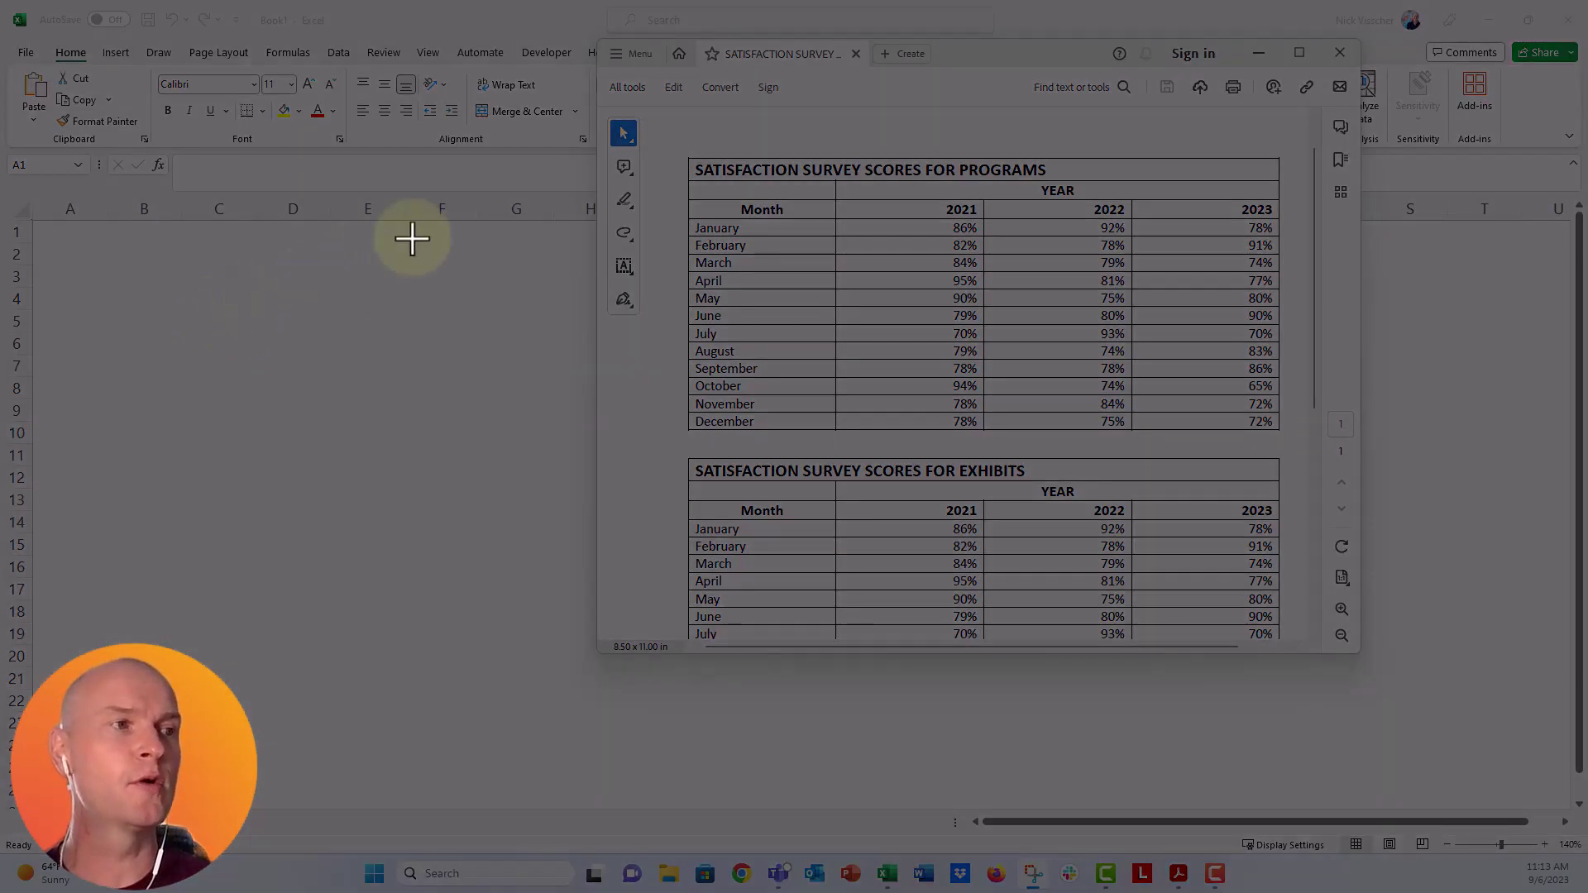
drag(669, 137, 1300, 451)
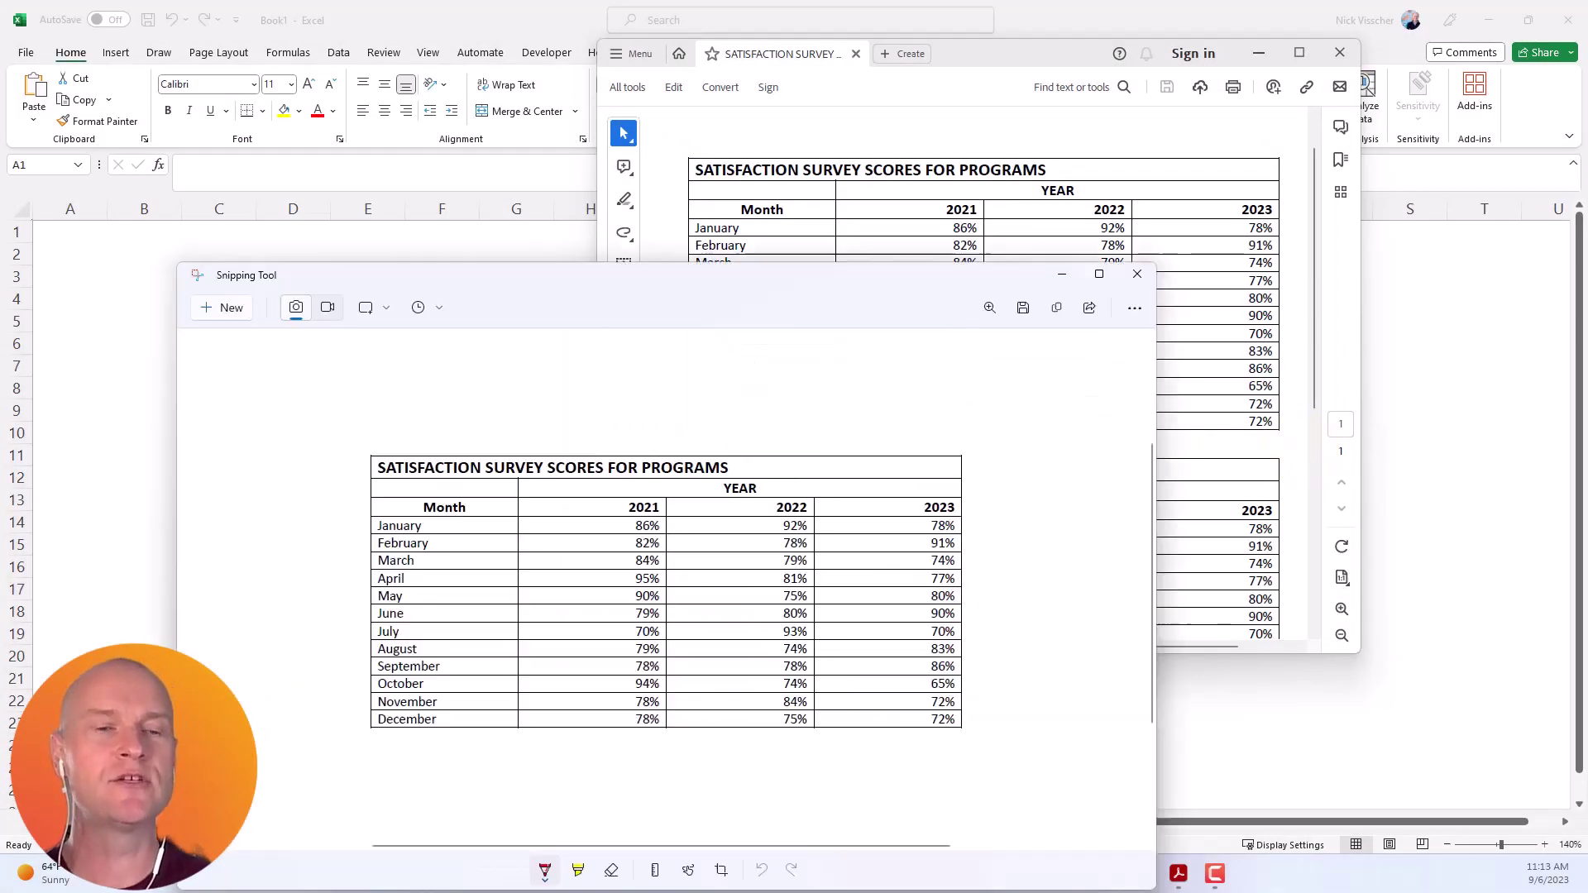
click(1056, 309)
click(1061, 275)
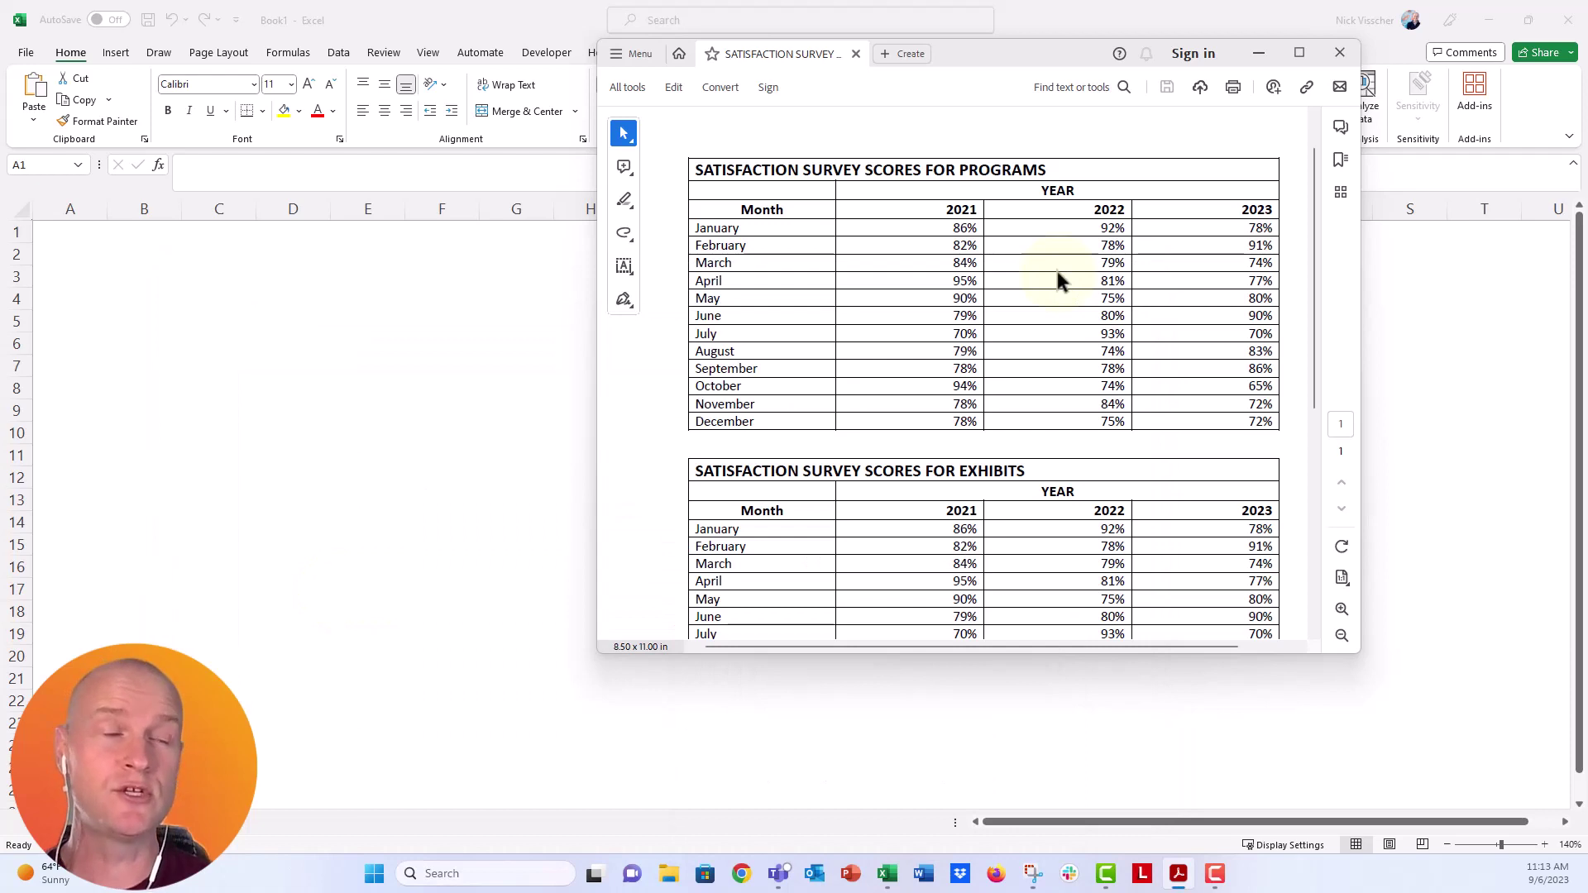
Step: Back in Excel, import the clipboard snip with Data > From Picture > Picture From Clipboard
key(alt+Tab)
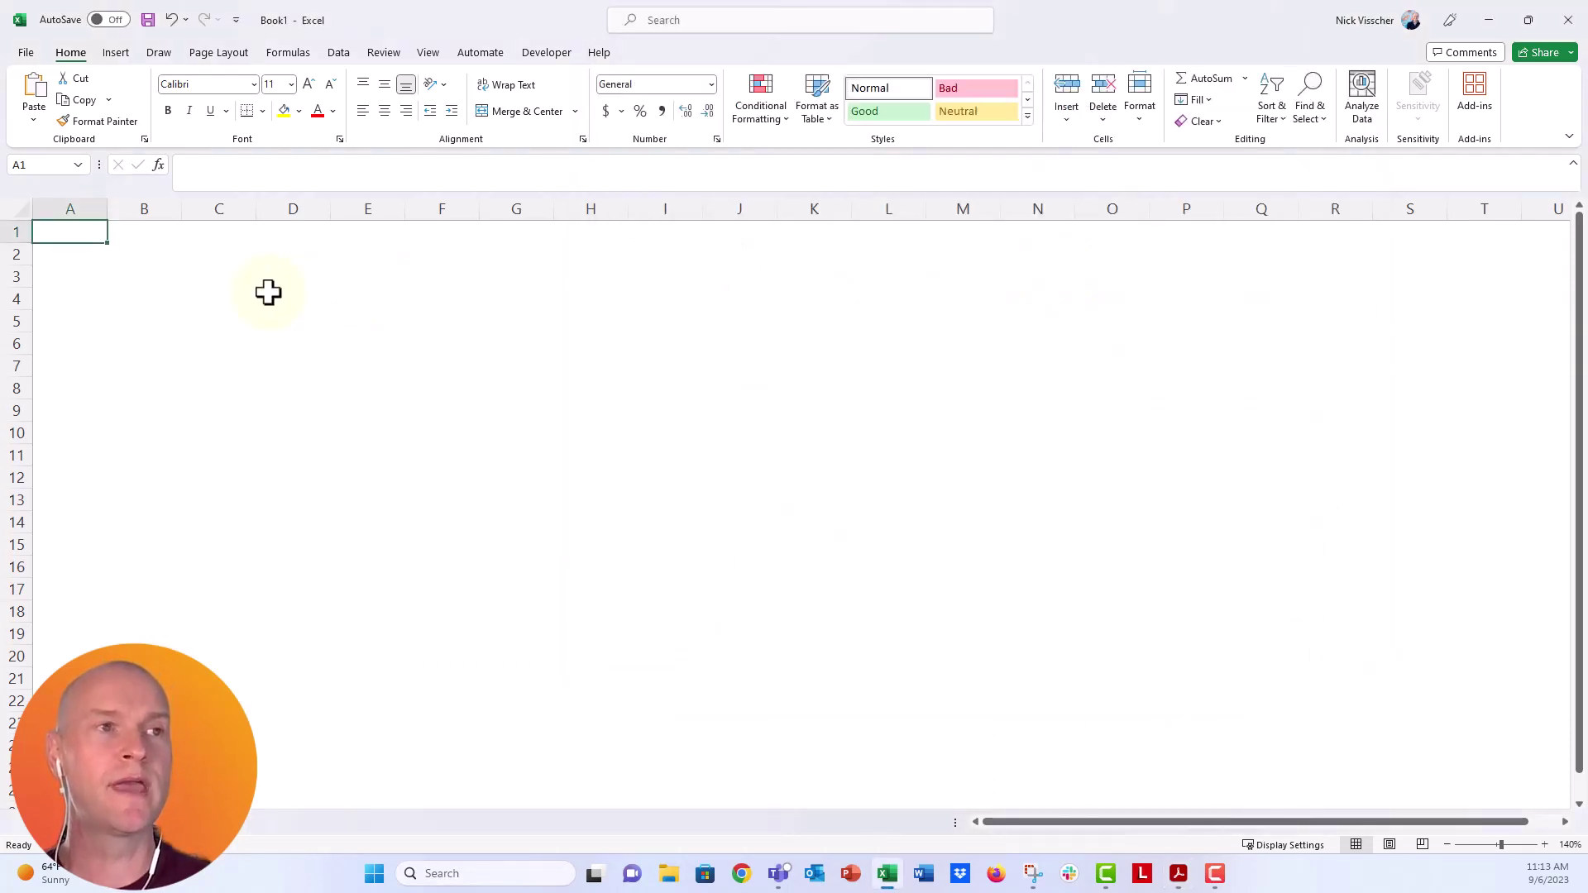
click(345, 53)
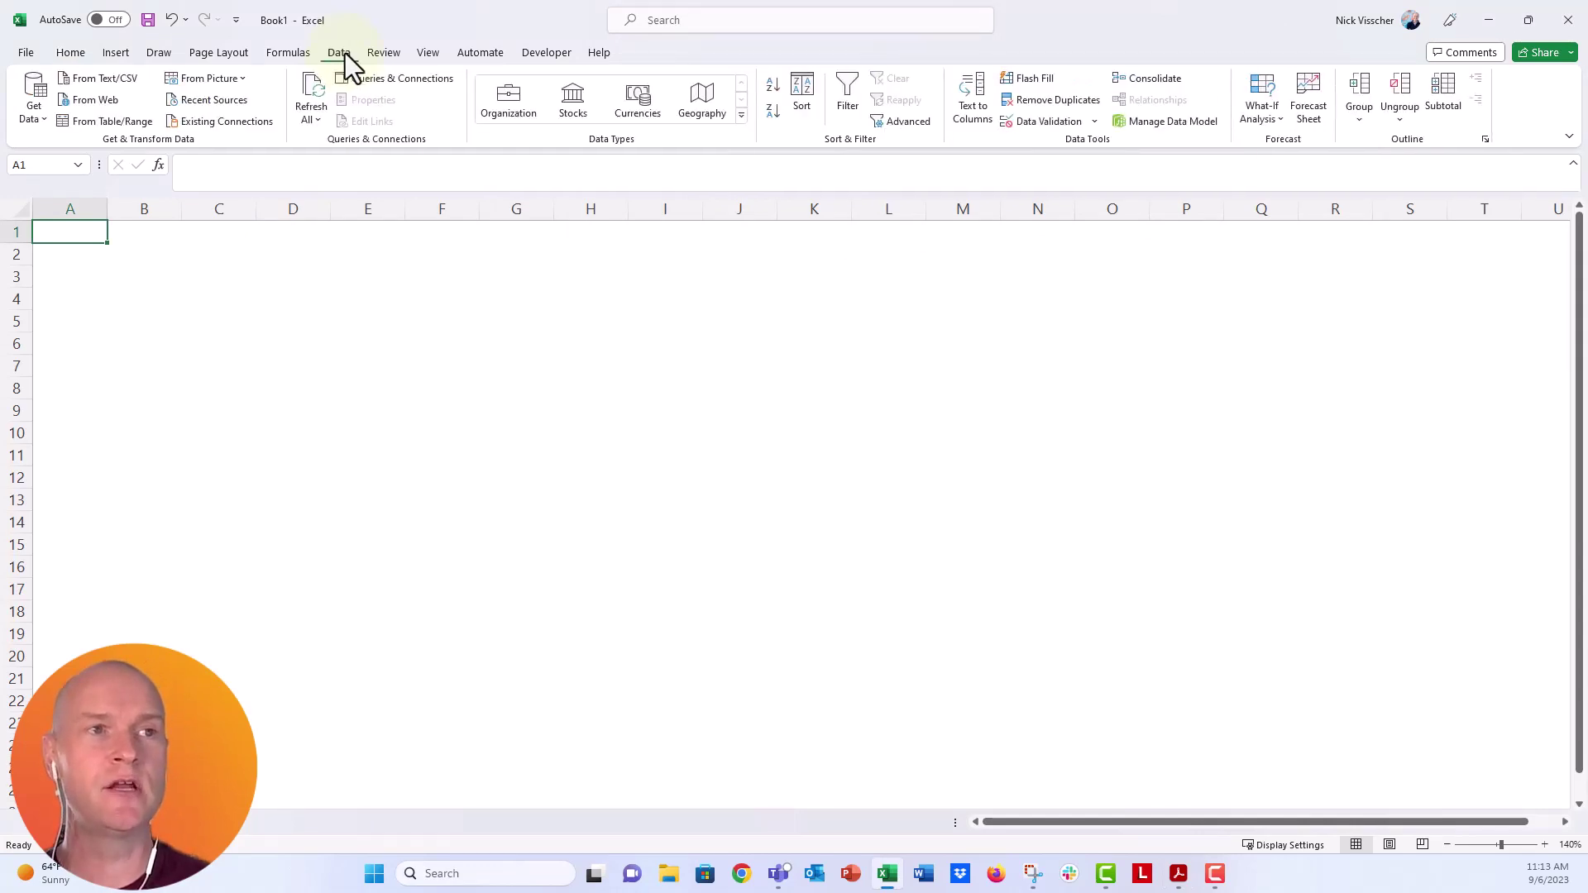
click(244, 83)
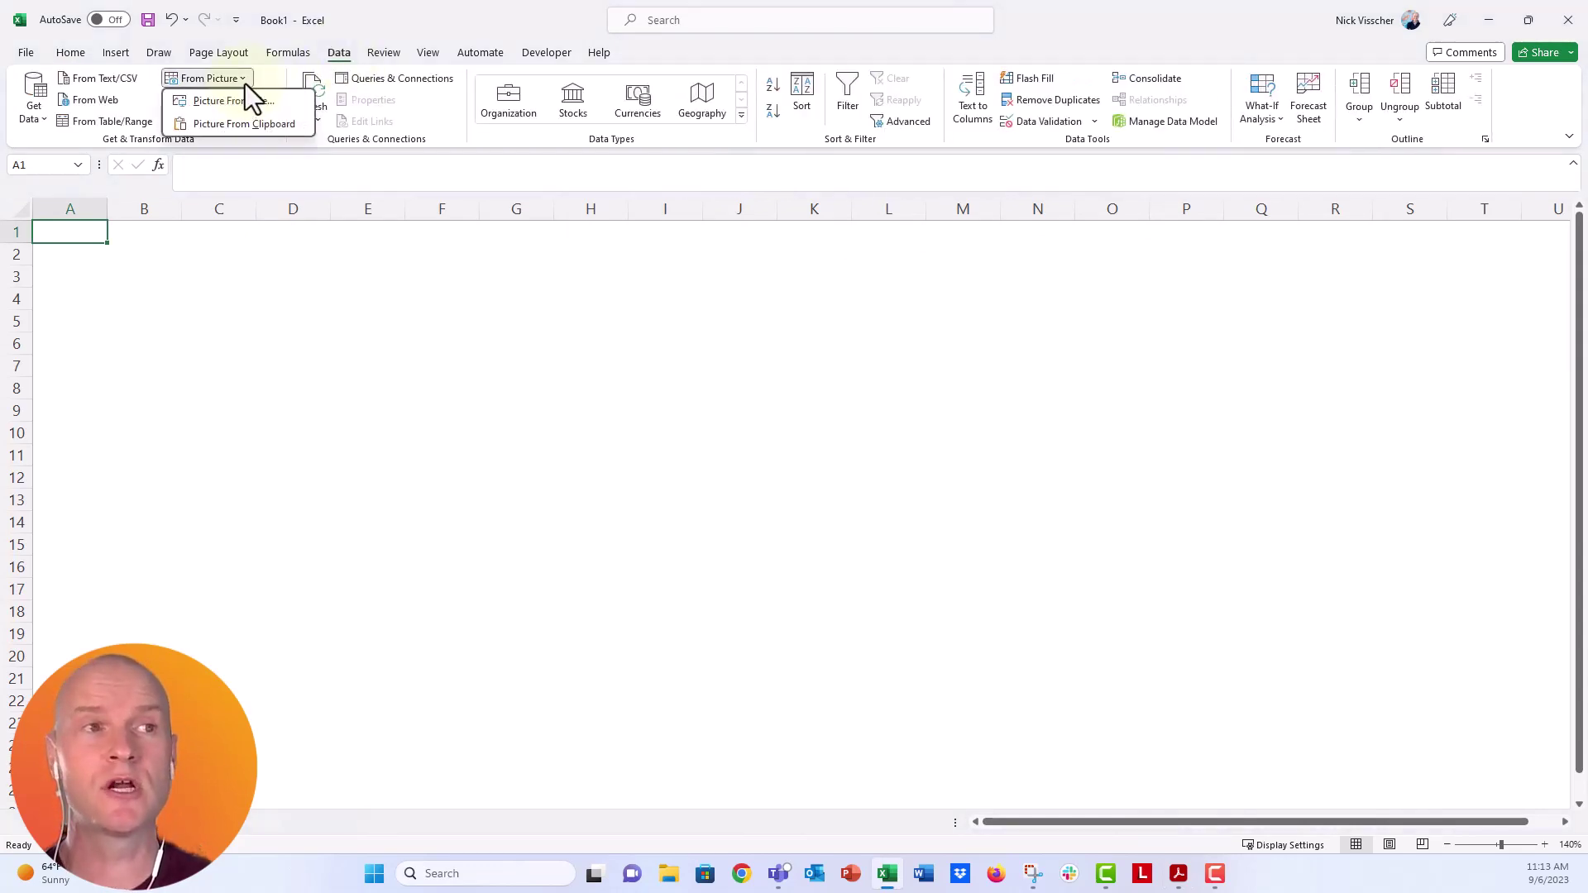
click(298, 126)
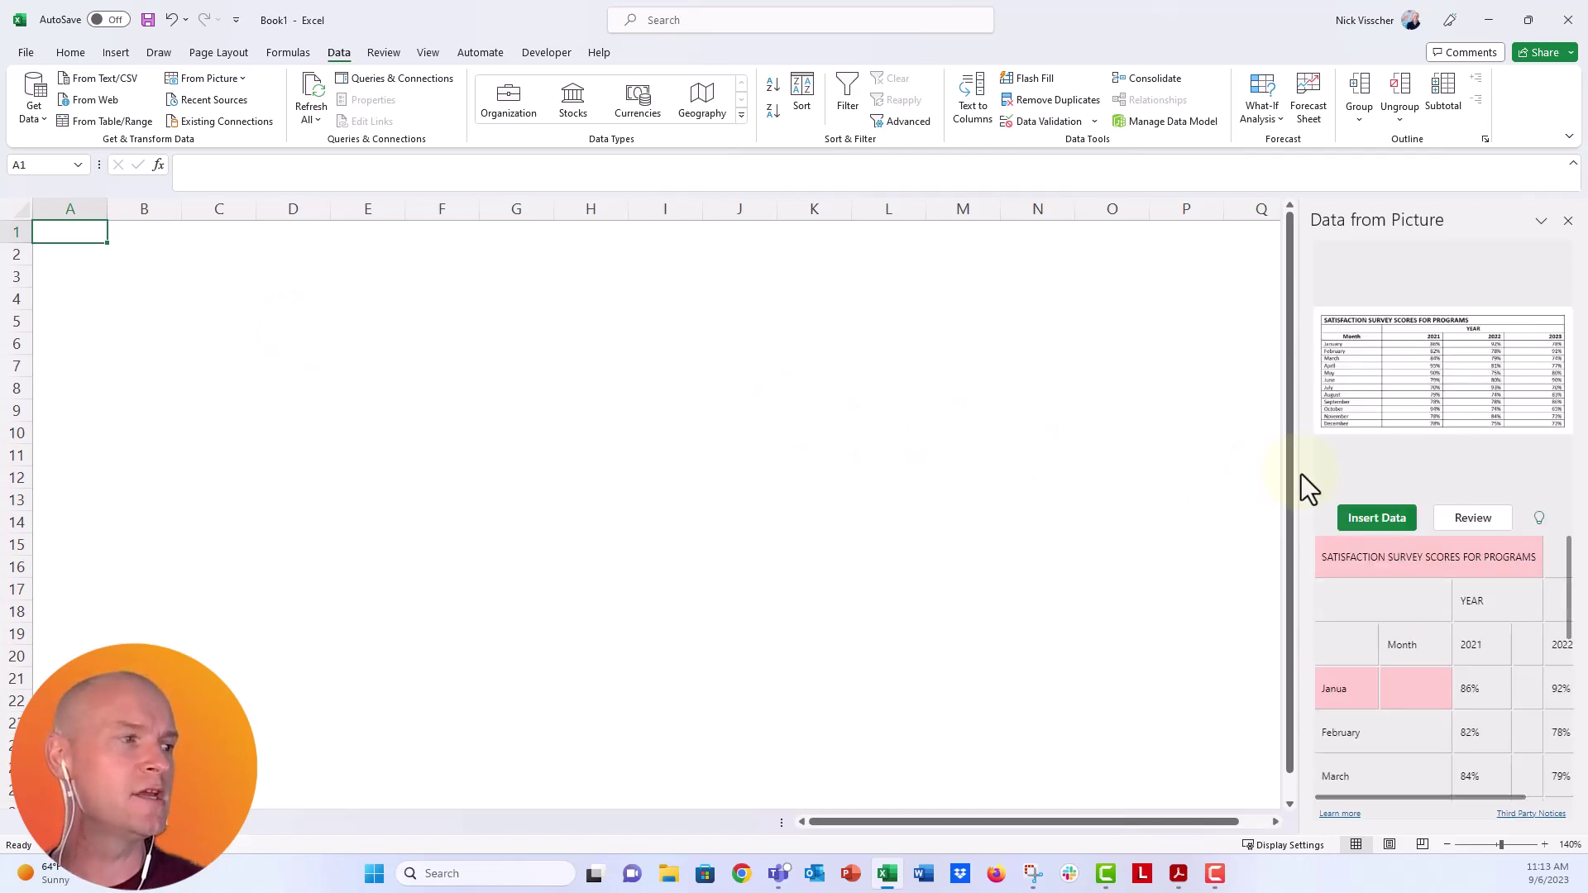
Step: Widen the Data from Picture pane, accept the title cell and correct 'Janua' to 'January'
drag(1295, 473, 1147, 476)
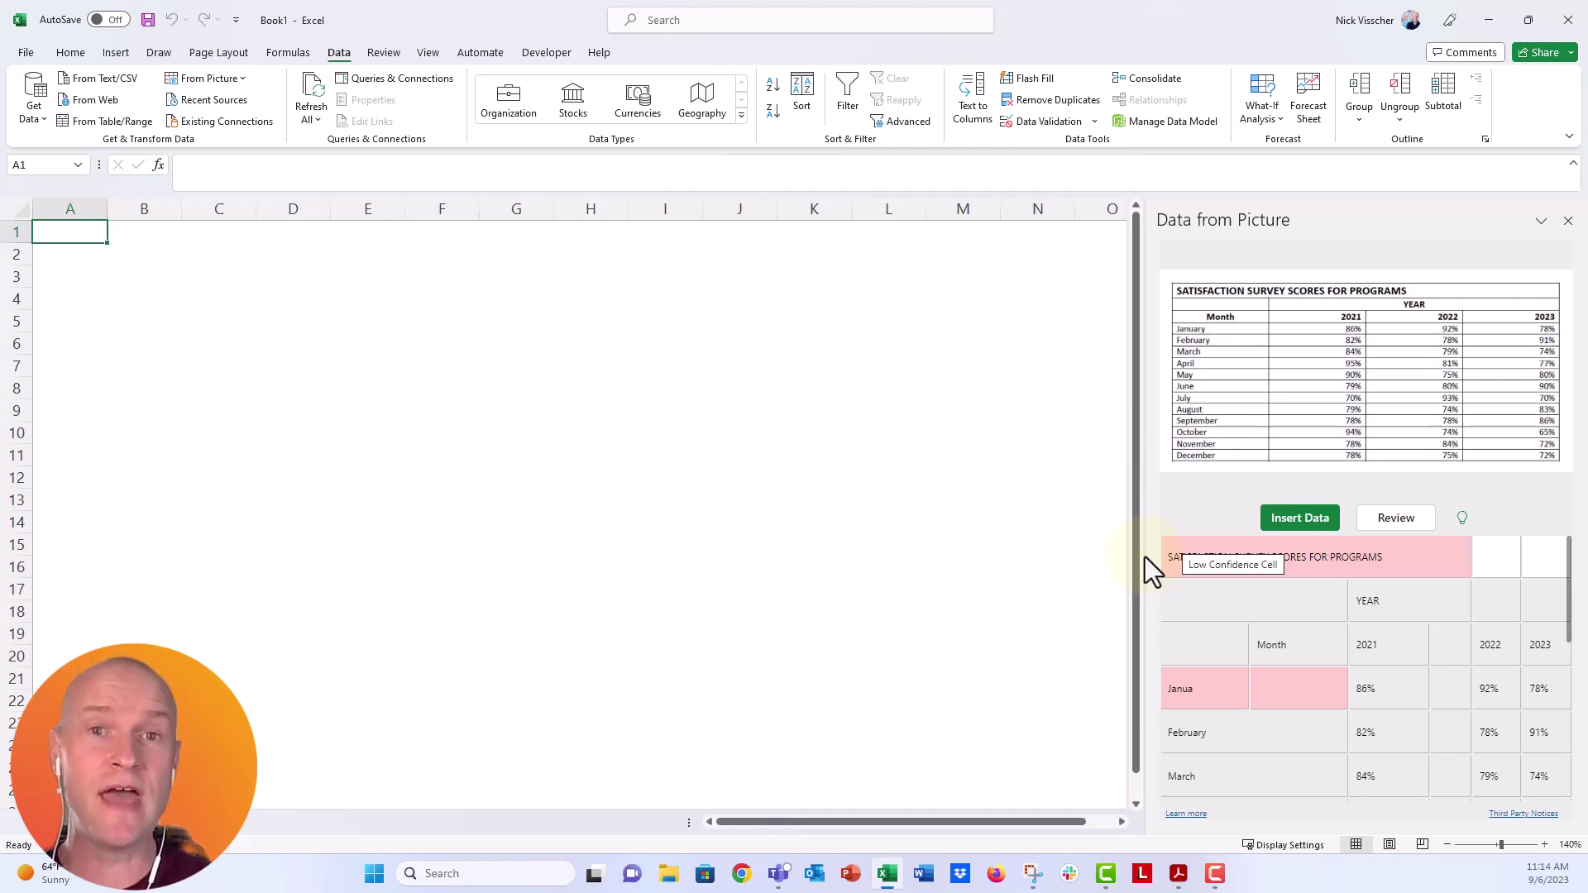
click(1302, 573)
click(1267, 551)
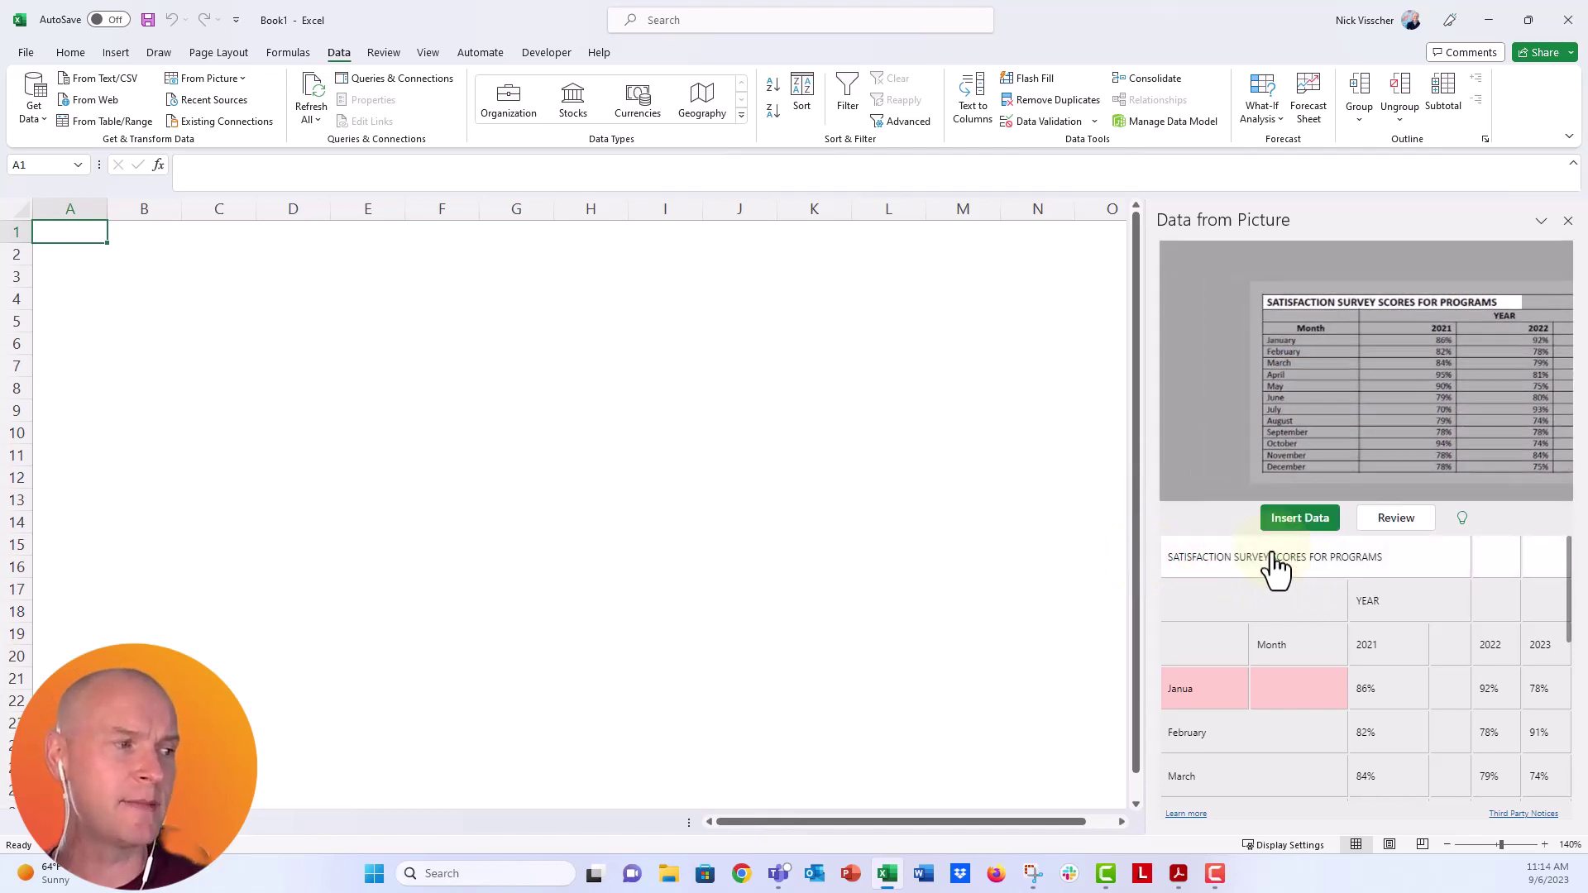
click(1214, 695)
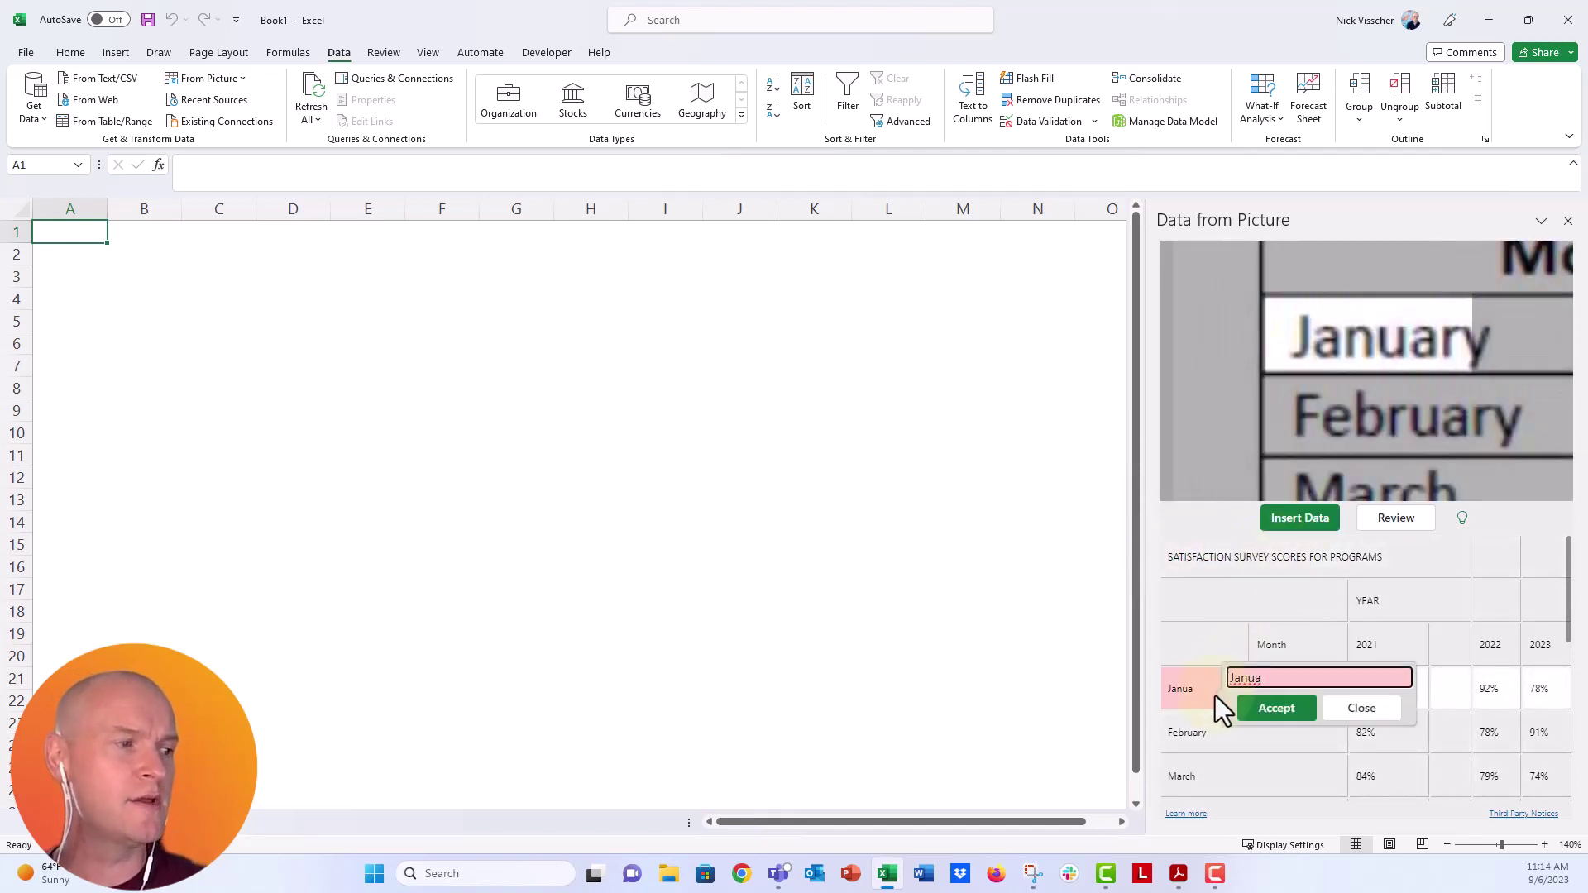
text(ry)
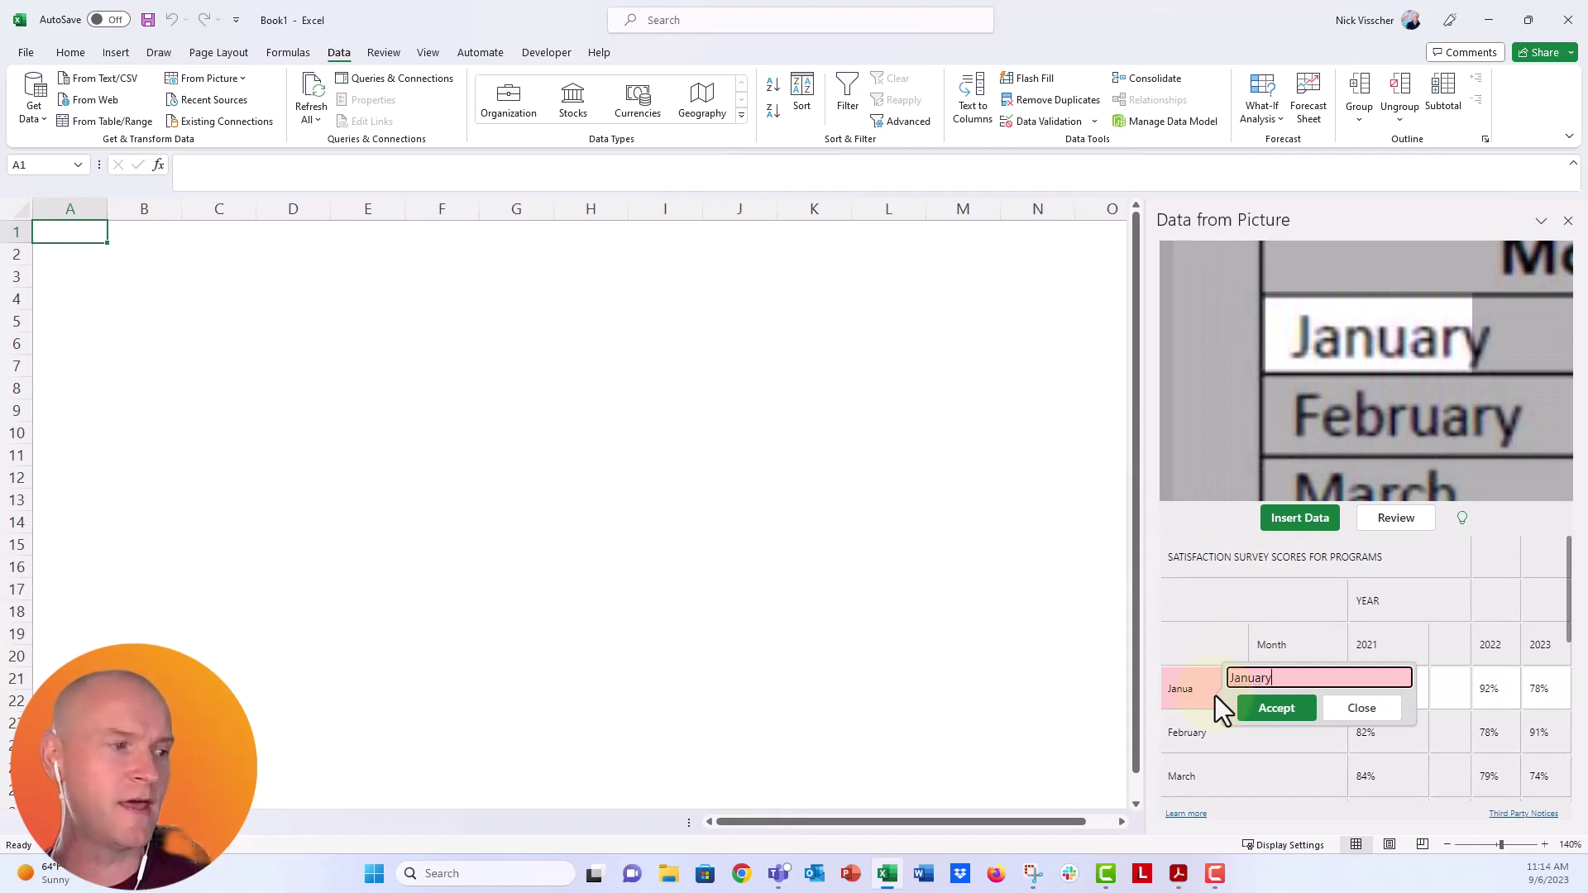
click(1245, 713)
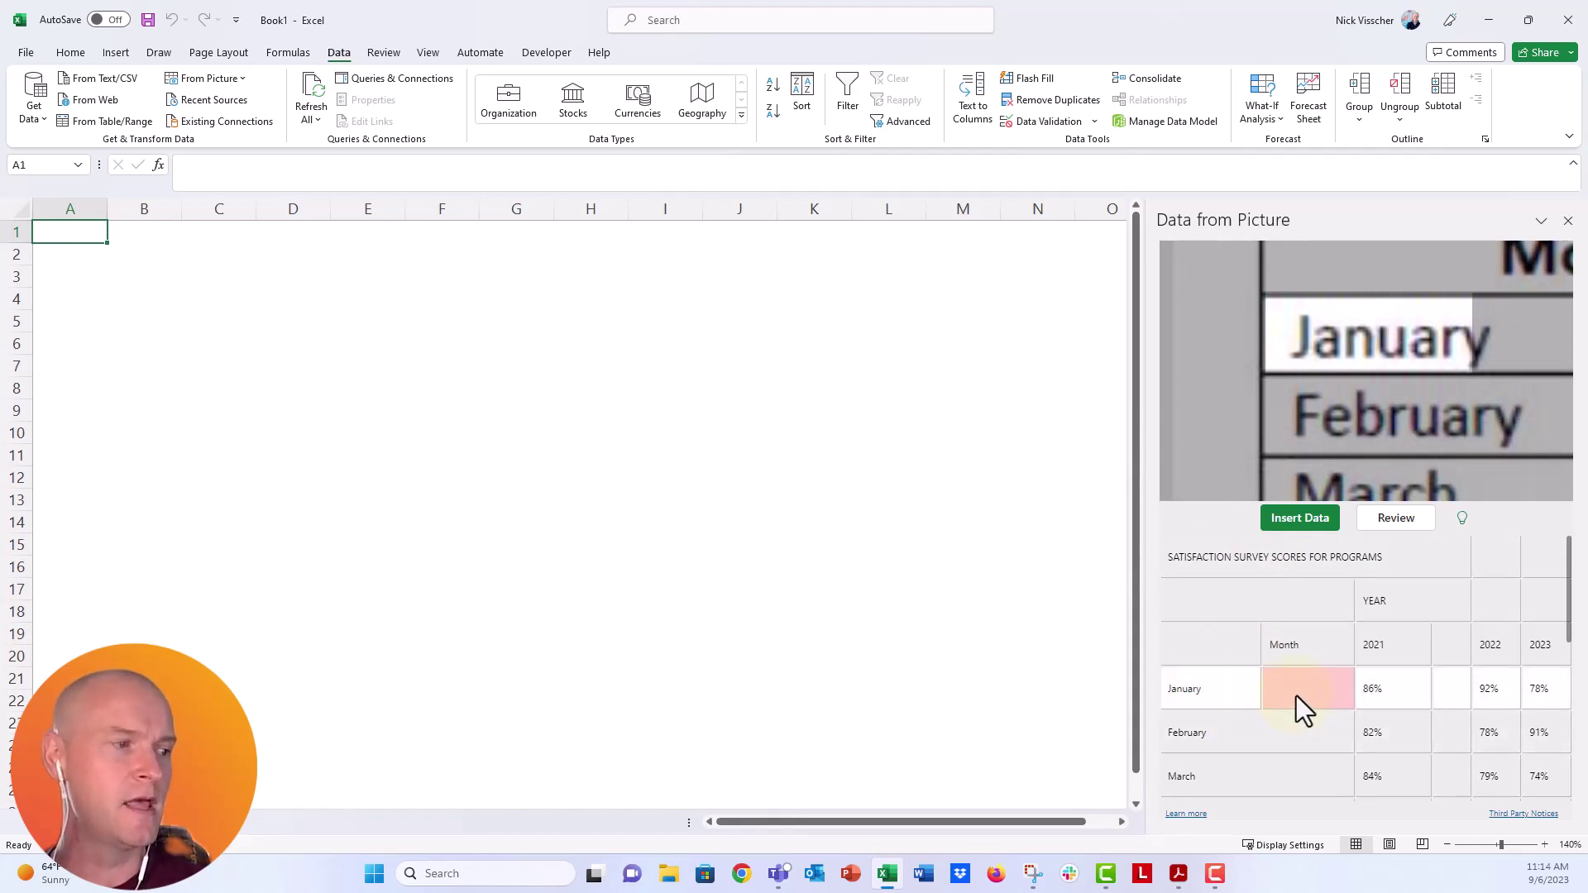
Step: Accept the flagged empty Month cell plus the June and July entries, then insert the data
click(1297, 698)
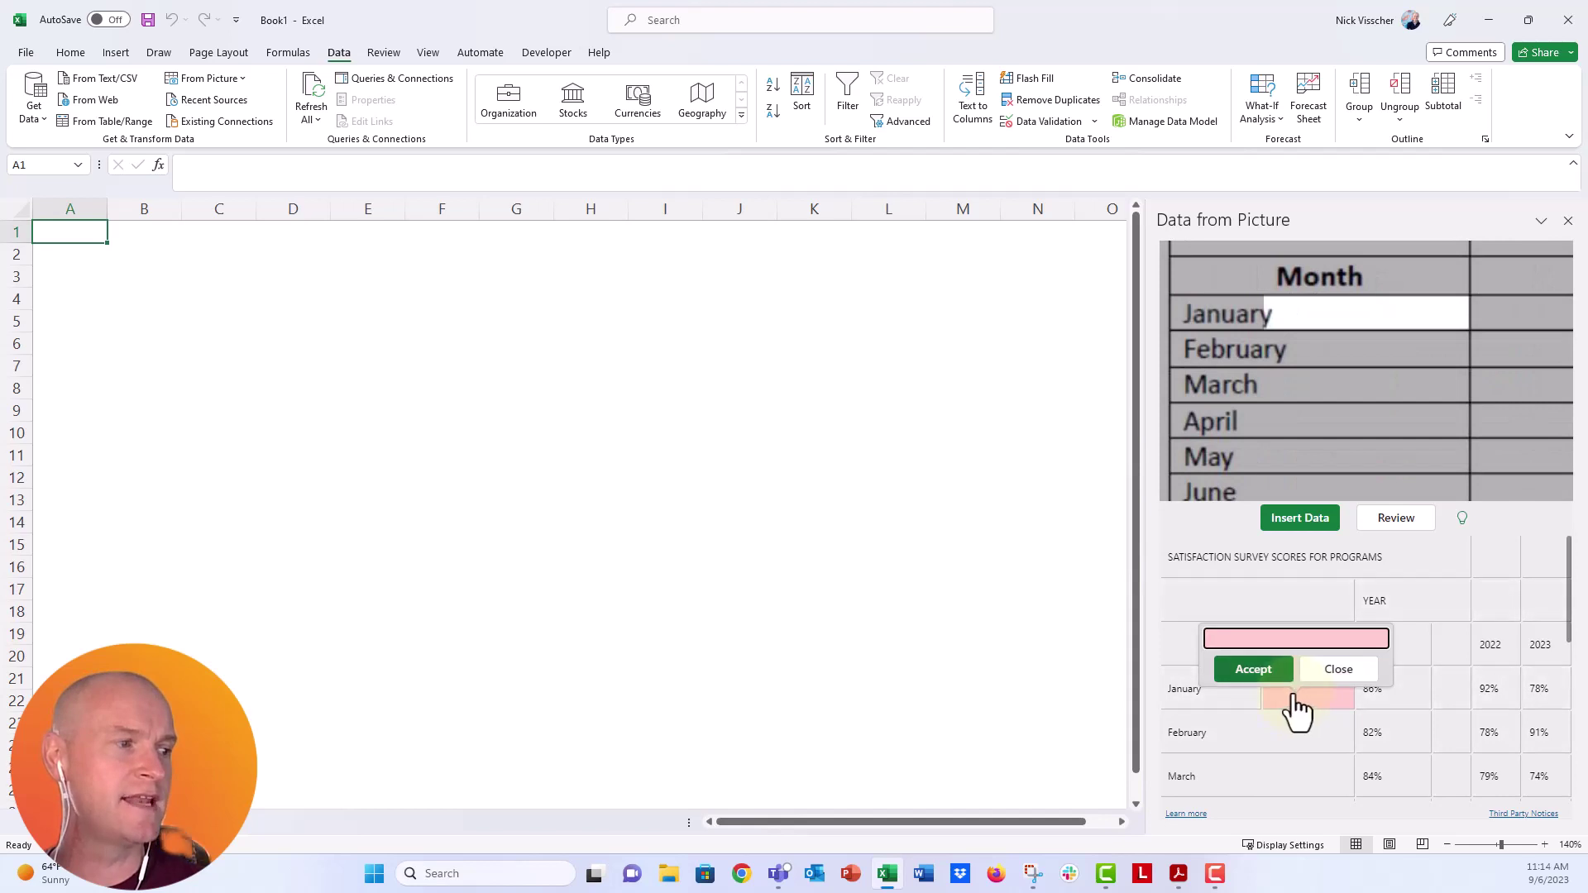
click(1268, 674)
scroll(1242, 693, down, 3)
scroll(1224, 654, down, 2)
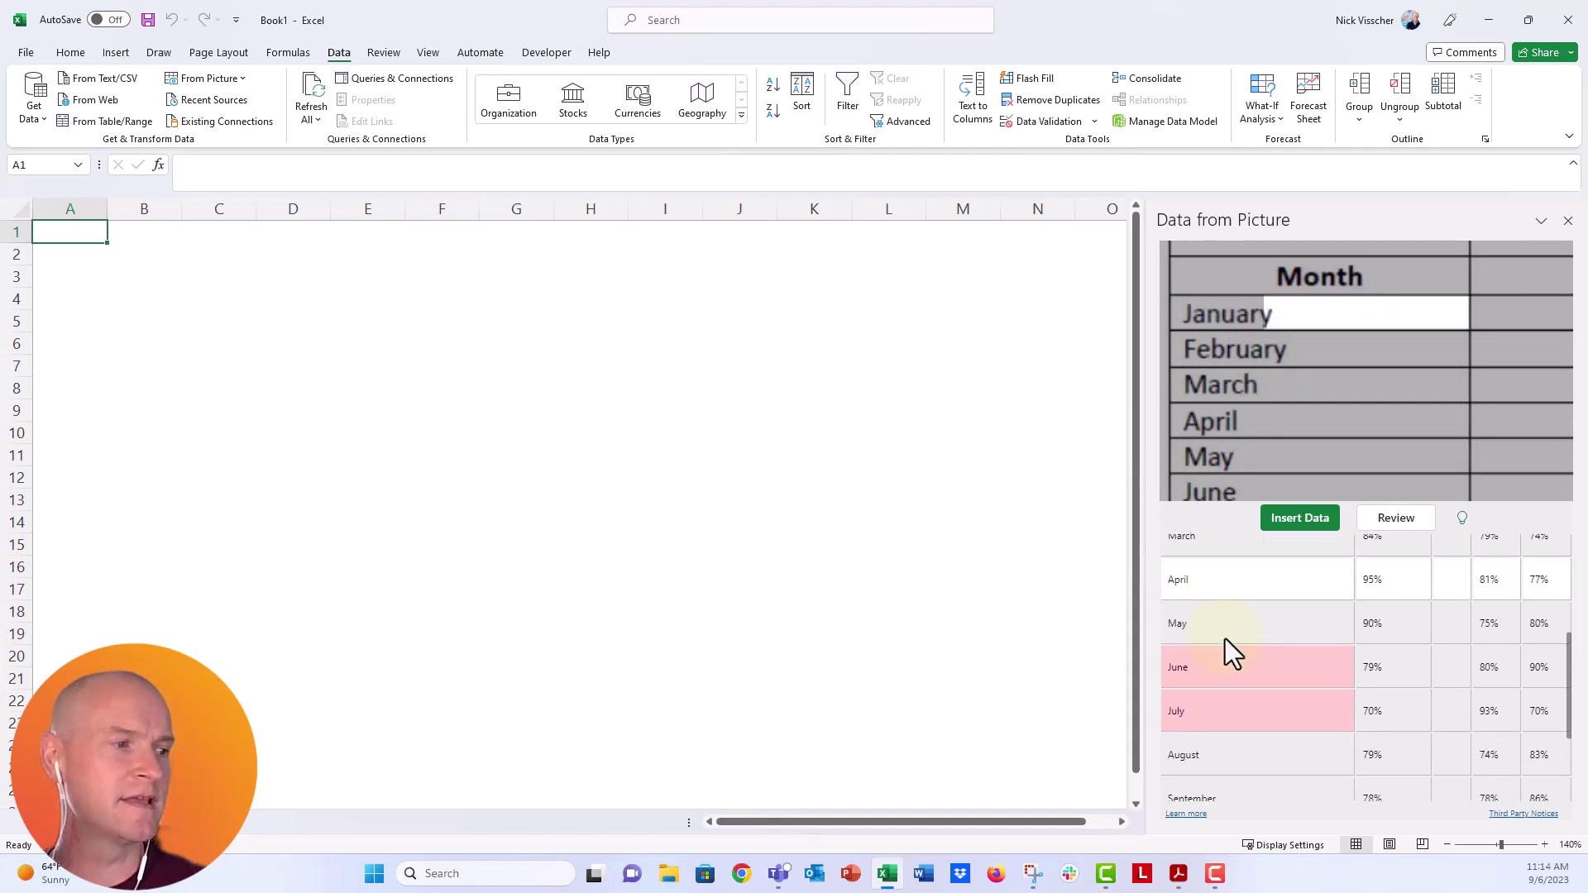
click(1229, 672)
click(1270, 680)
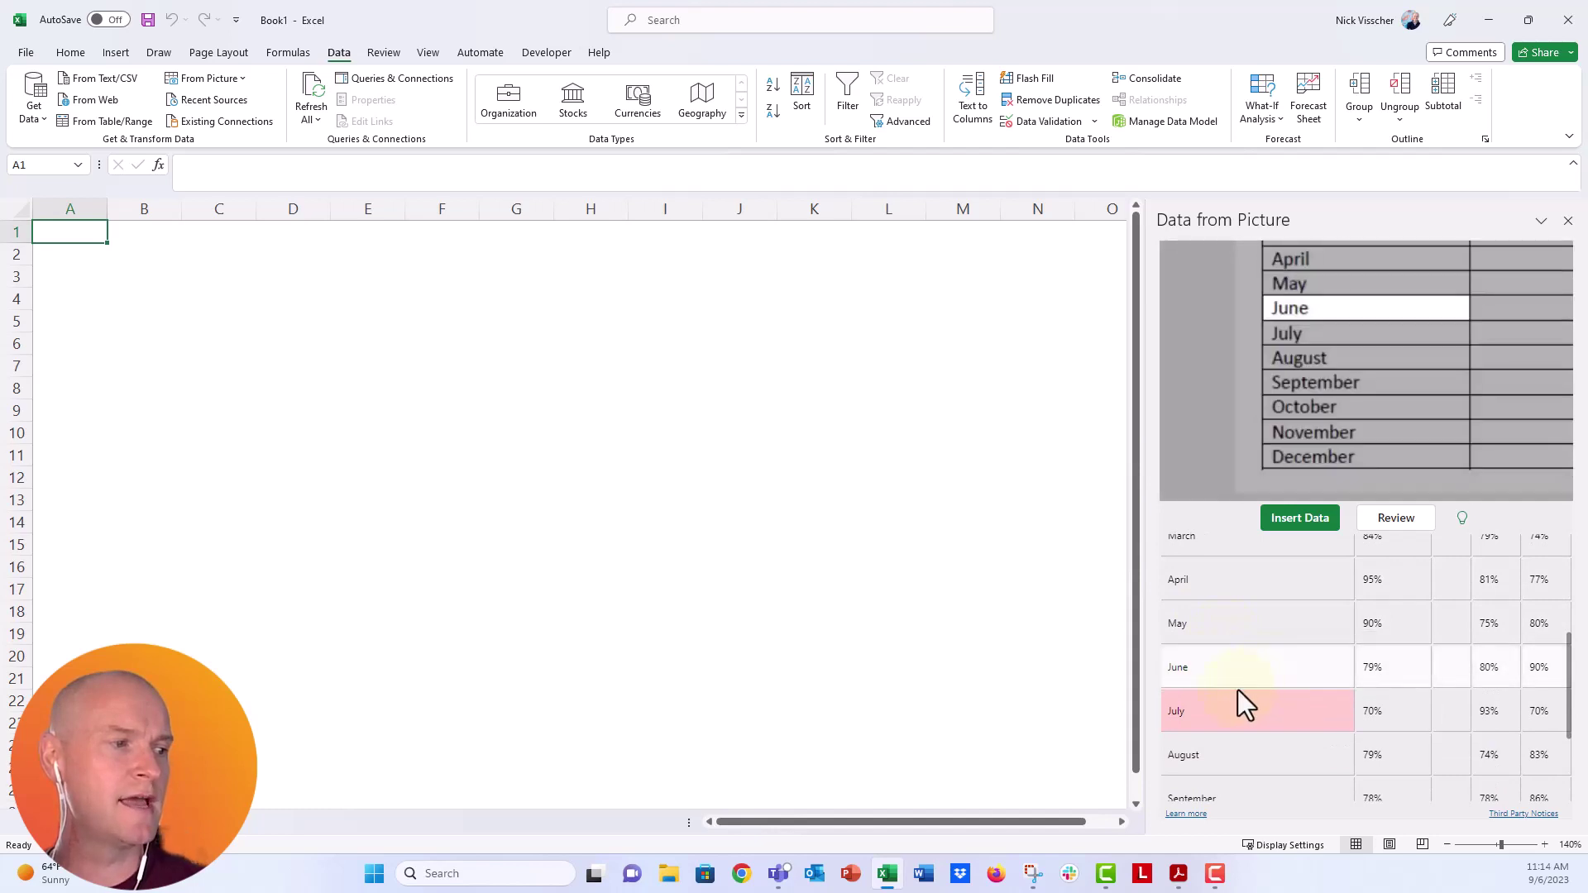
click(1216, 713)
click(1250, 727)
scroll(1242, 635, down, 3)
scroll(1243, 635, up, 5)
scroll(1242, 634, up, 2)
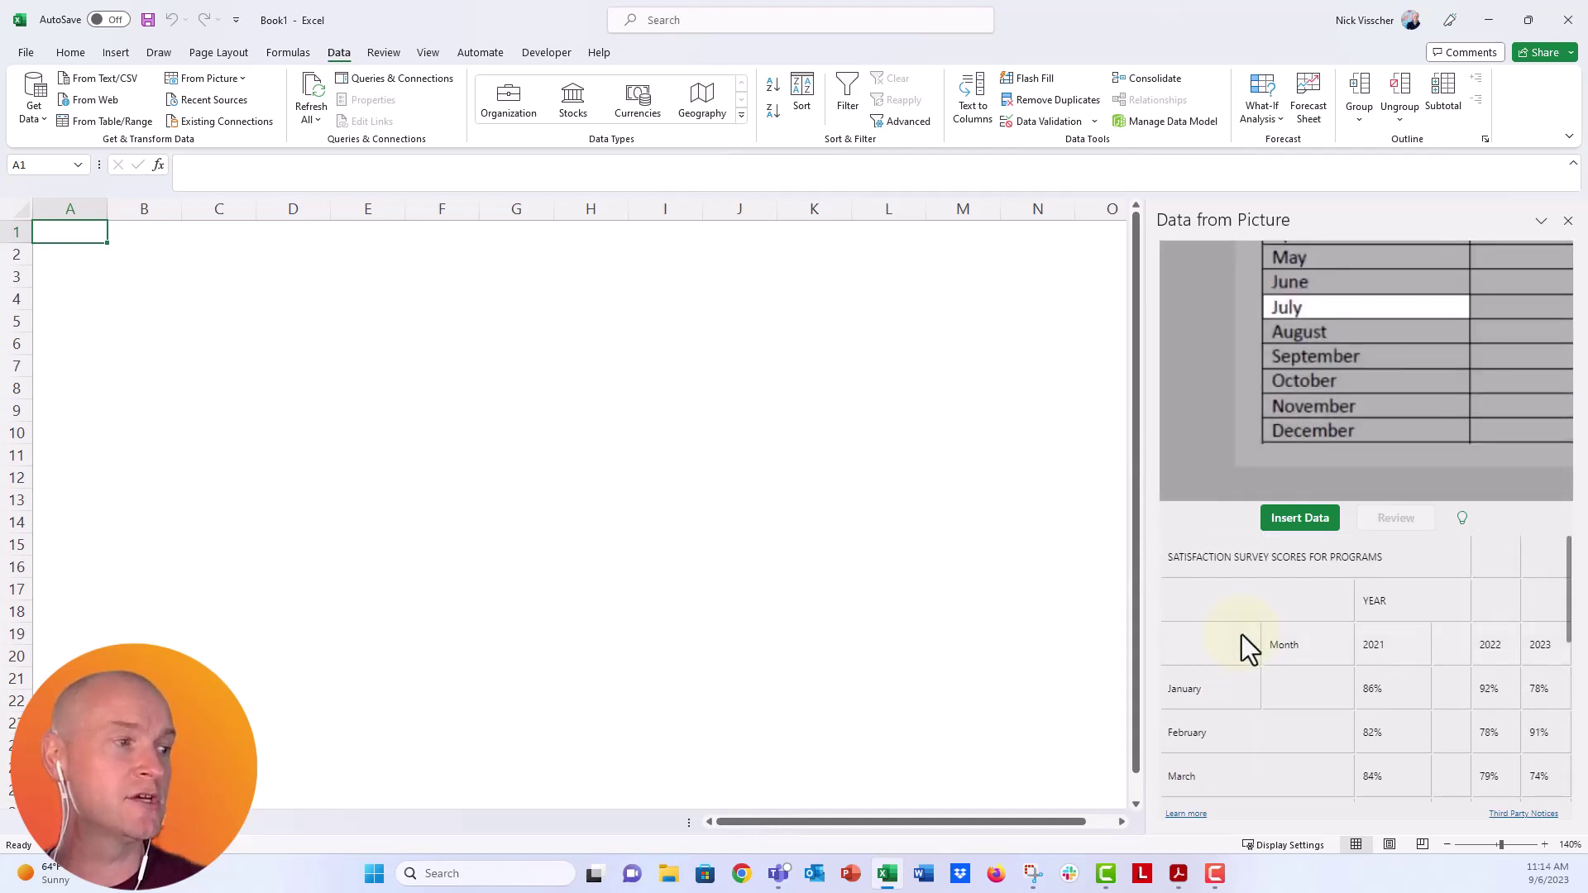
click(1288, 520)
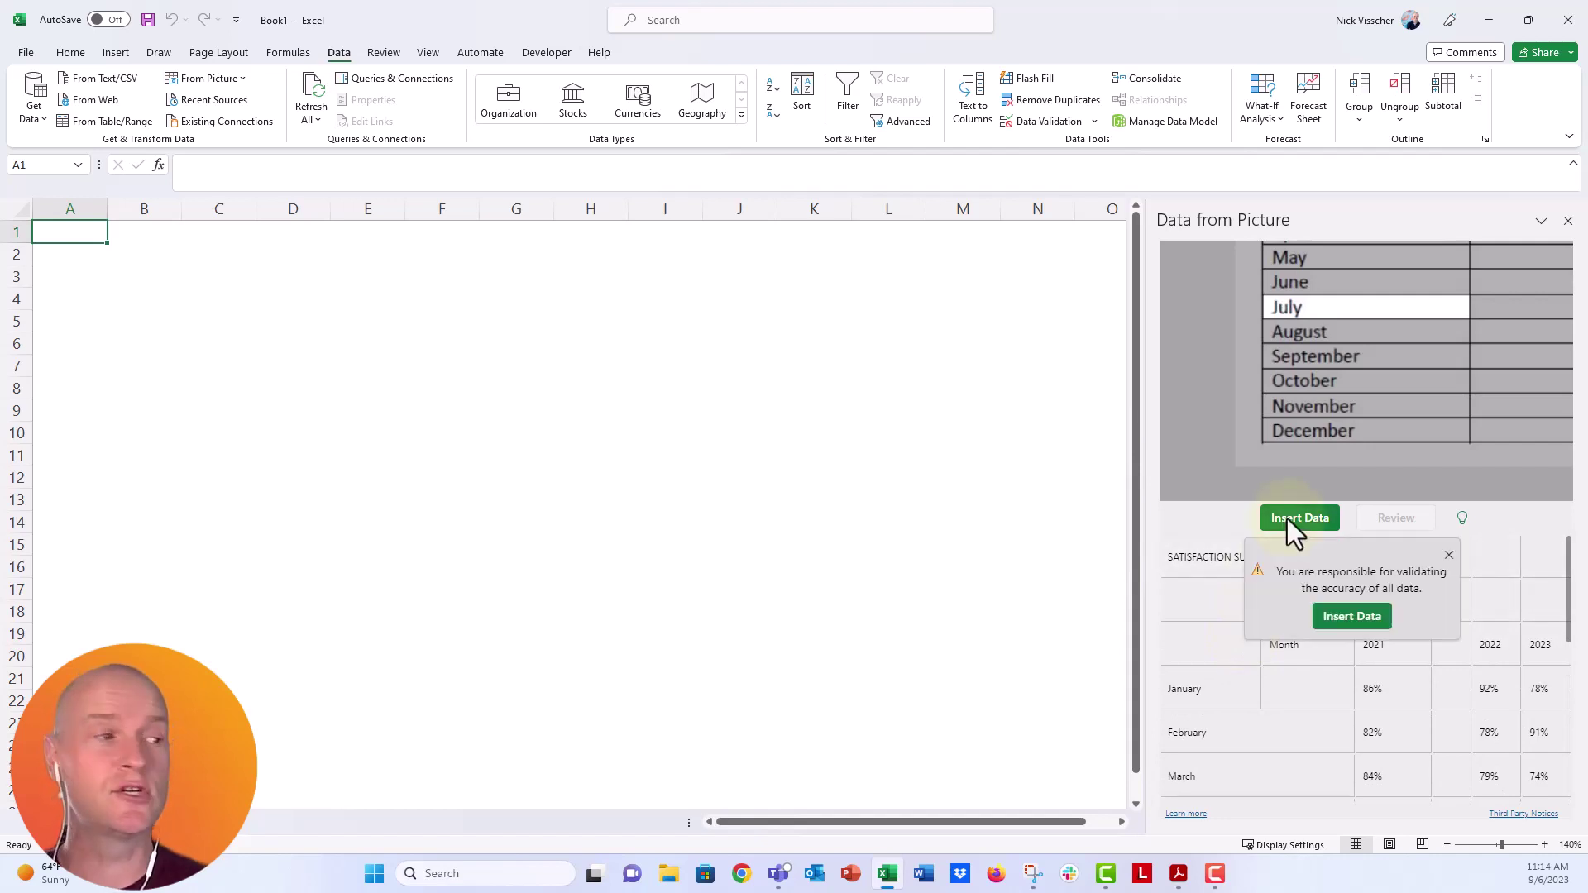
Step: Place the recognised table at A1:F15 and delete the empty column D
click(1353, 614)
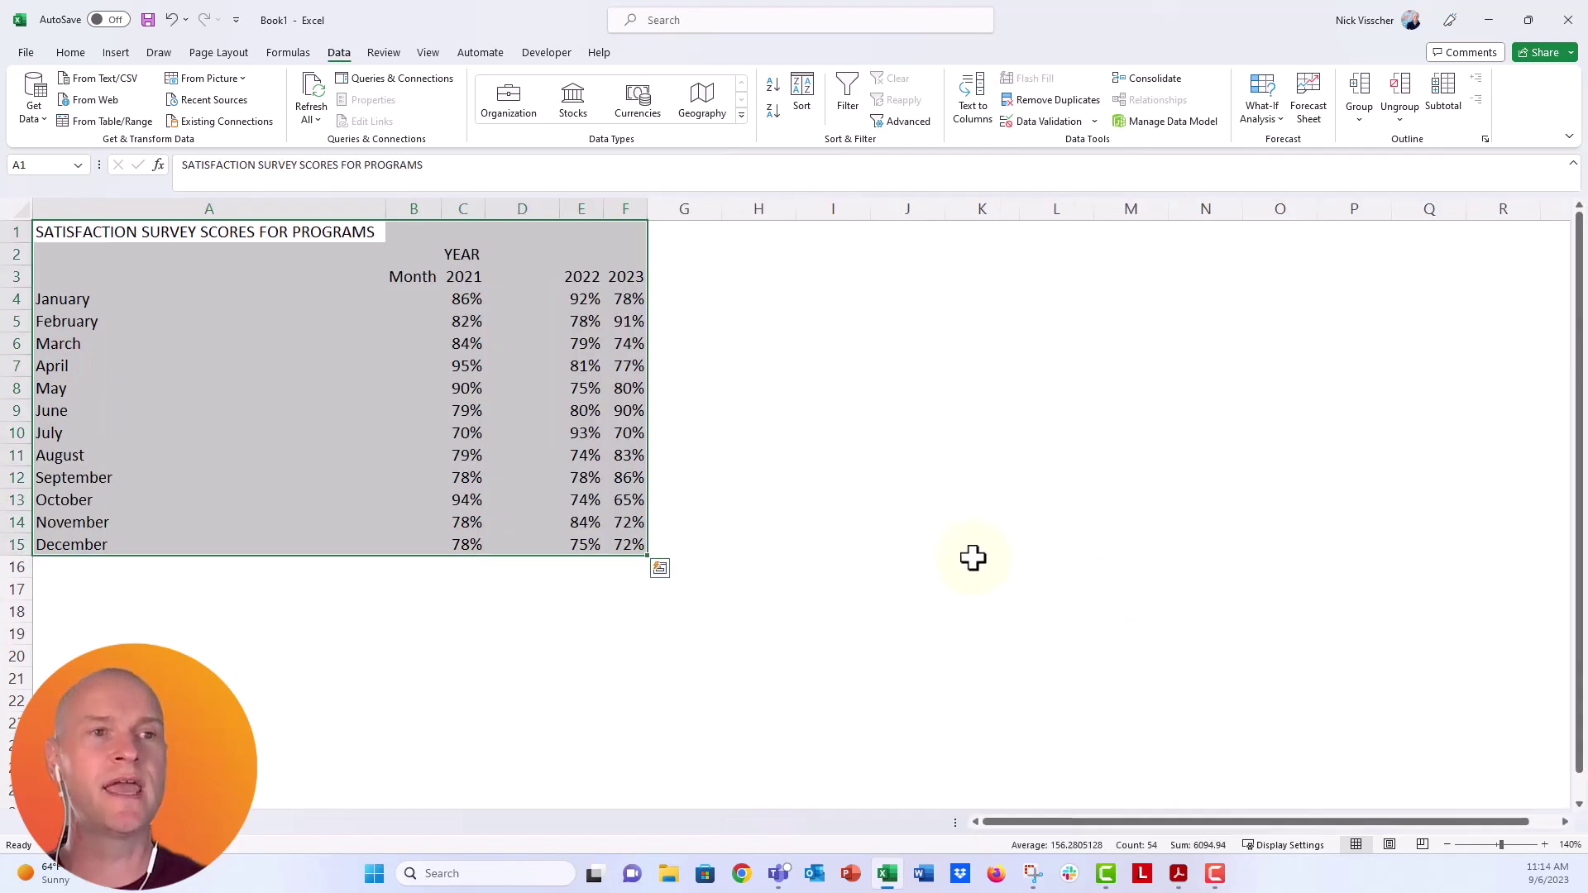
click(161, 258)
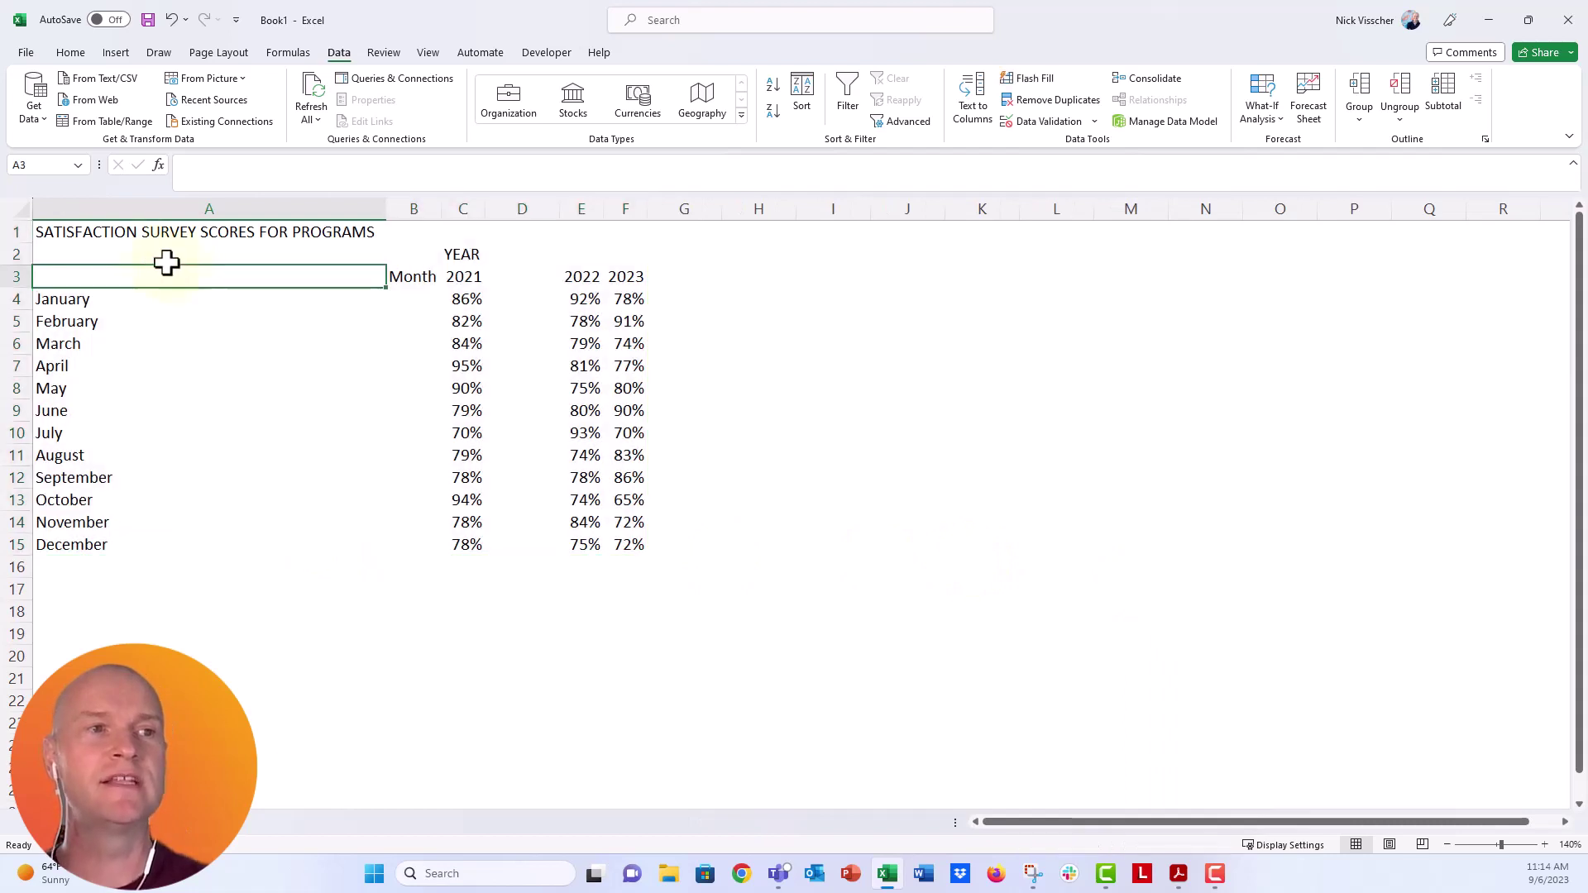
click(126, 231)
drag(126, 231, 624, 549)
click(551, 627)
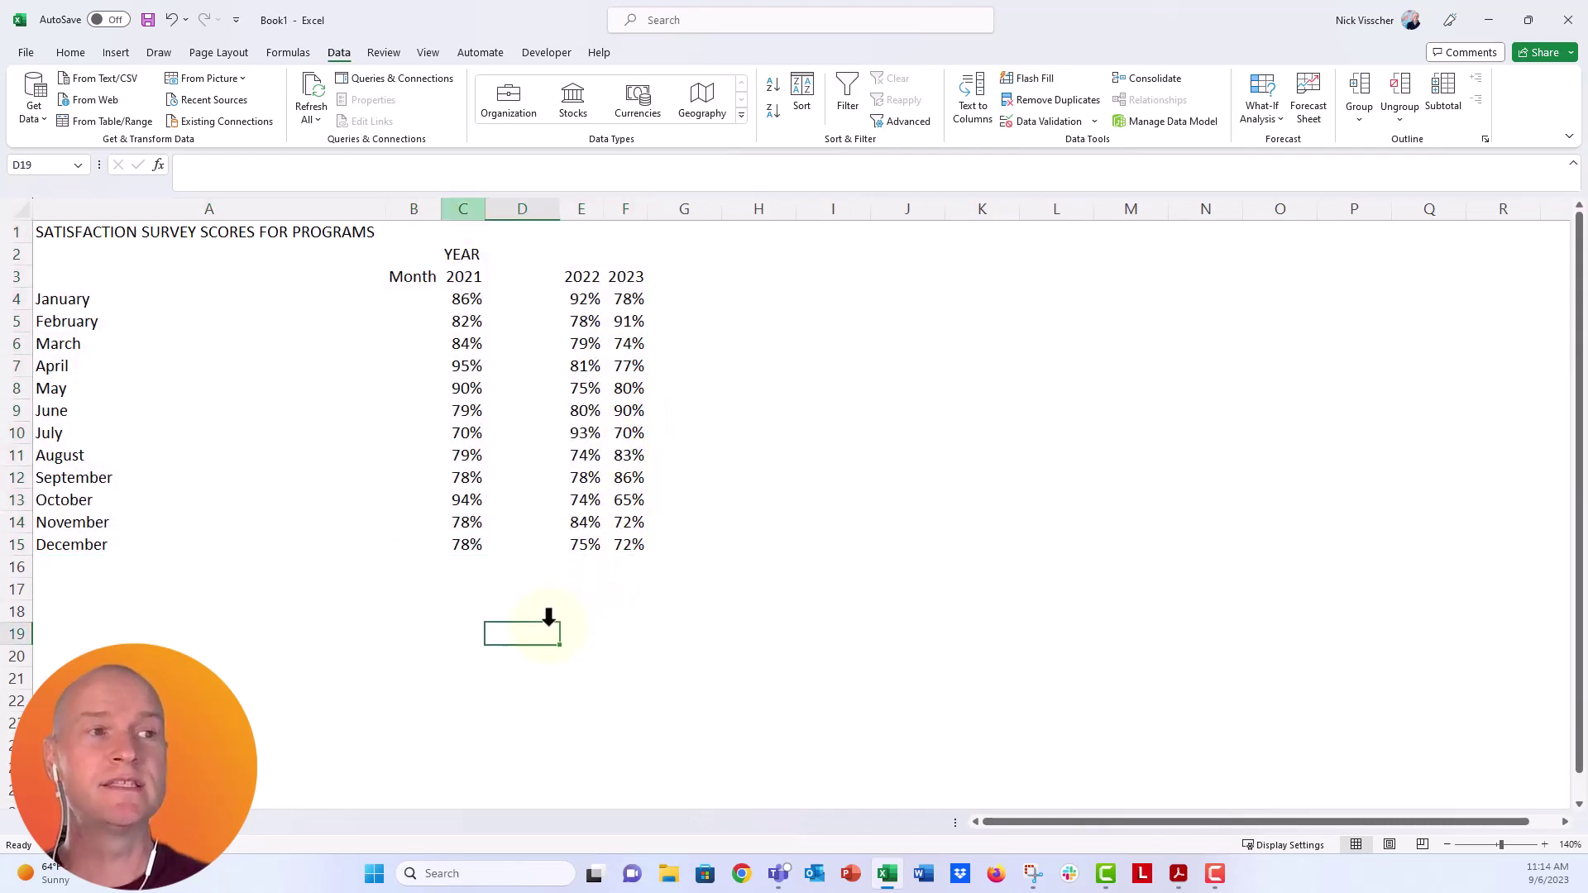
click(514, 202)
right_click(513, 206)
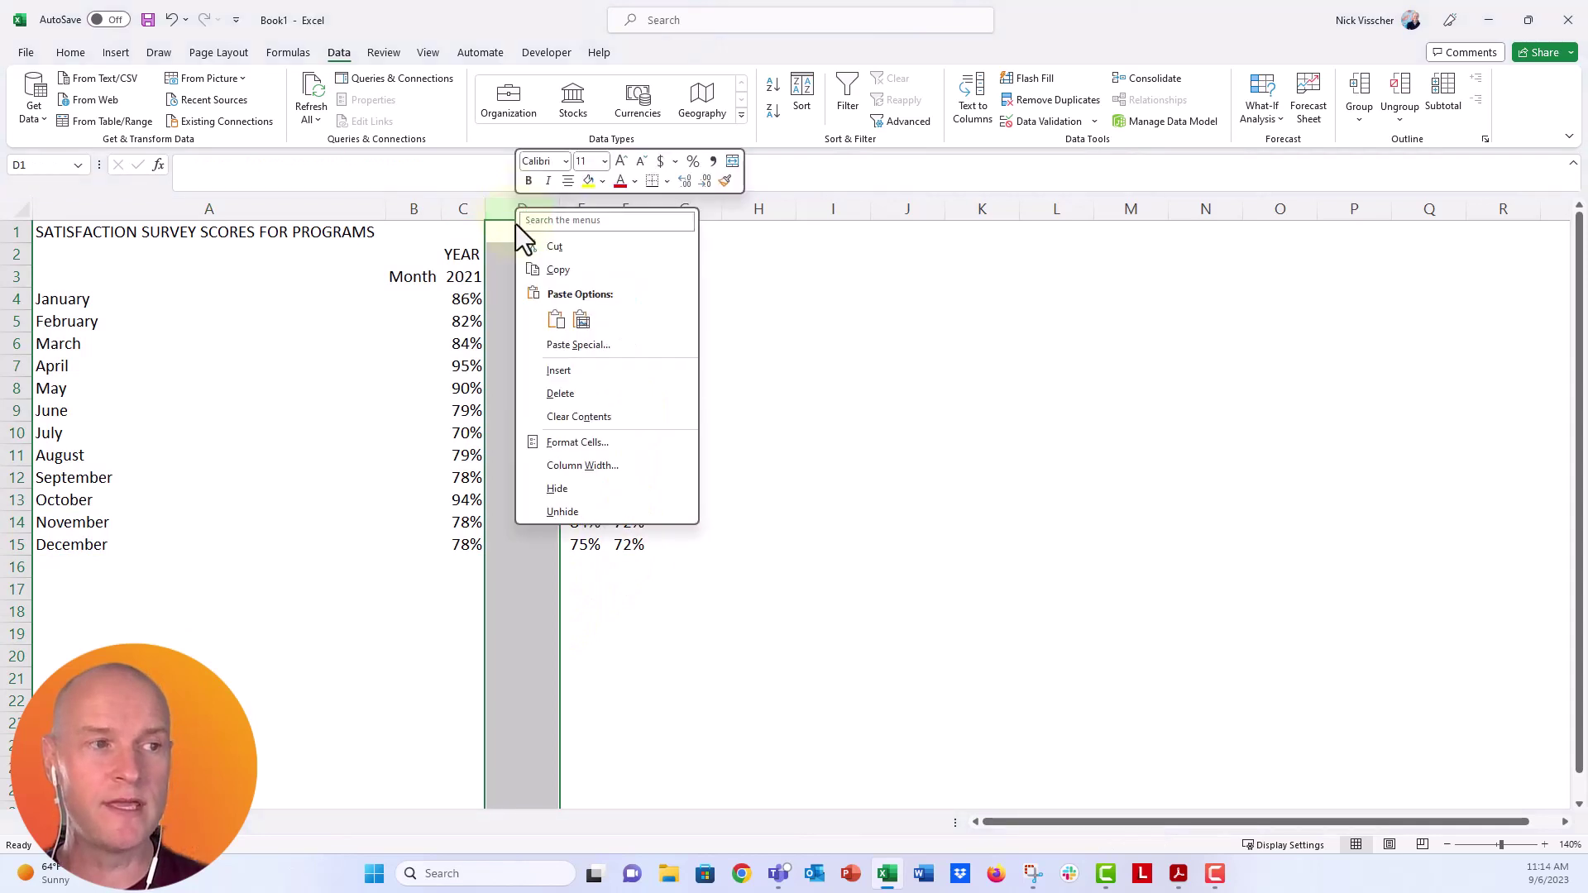
click(538, 393)
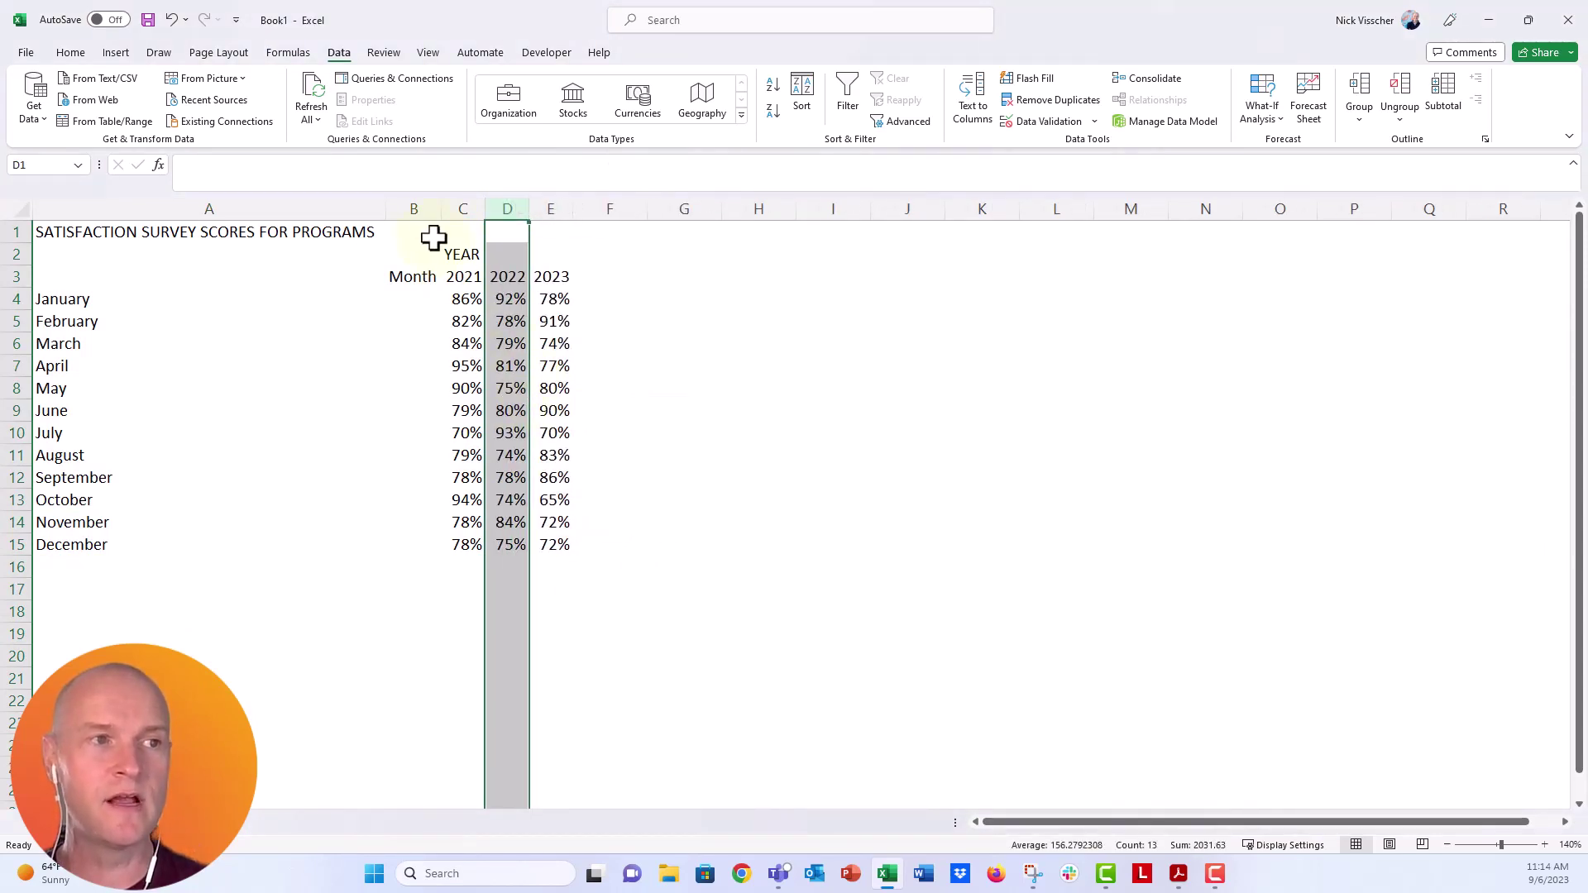
Step: Move the Month label from B3 to A3 and delete the emptied column B
click(416, 206)
right_click(416, 207)
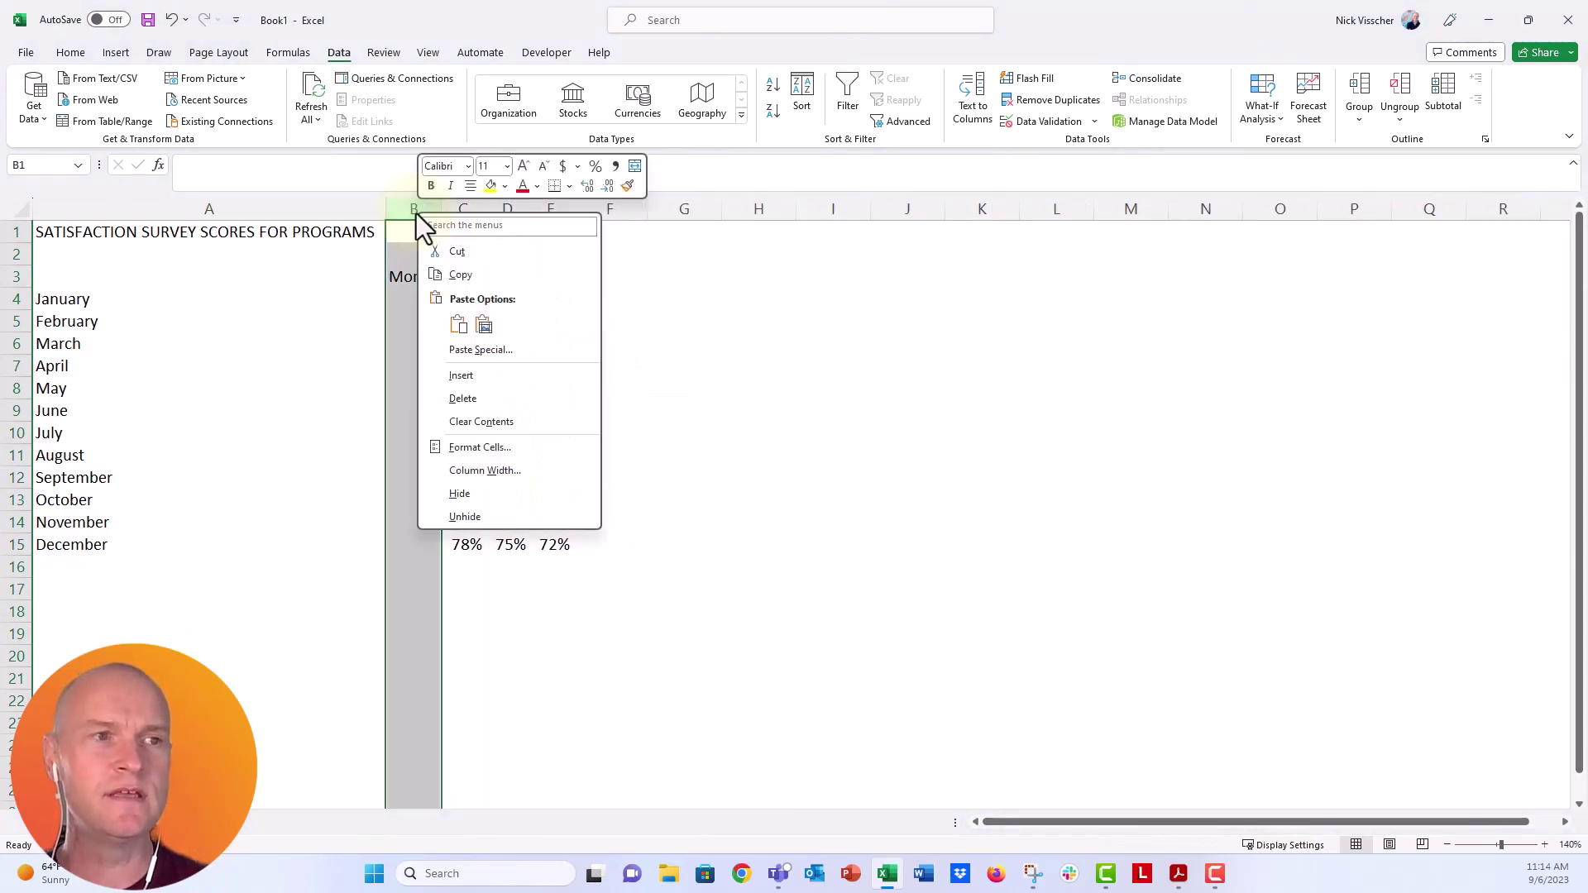
click(398, 293)
click(405, 279)
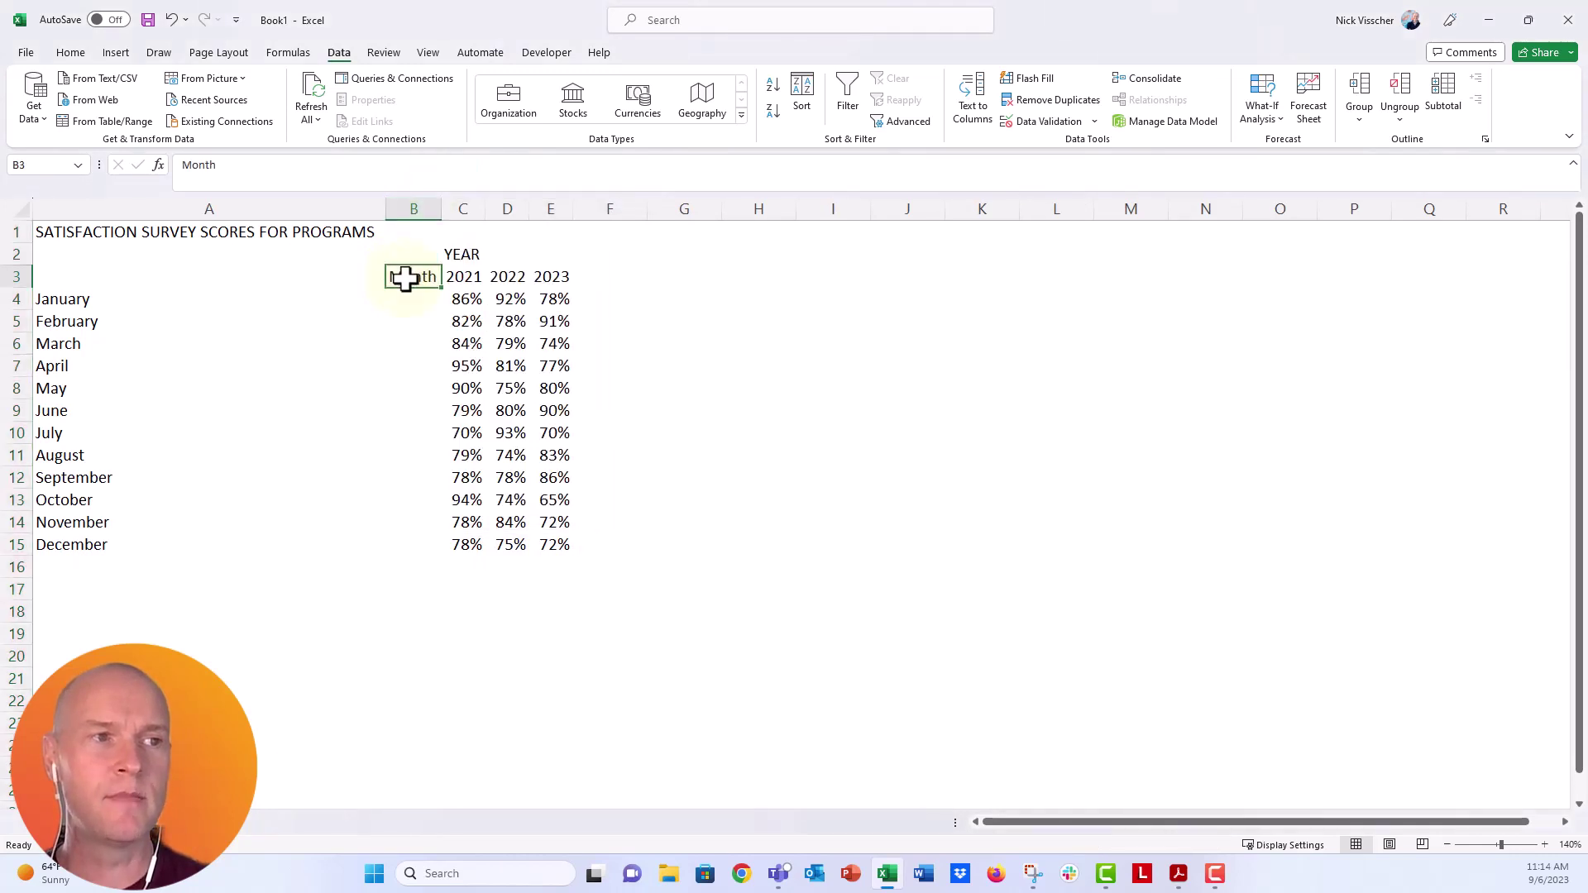
drag(405, 279, 385, 277)
click(413, 209)
right_click(417, 207)
click(429, 402)
drag(142, 233, 505, 549)
click(450, 521)
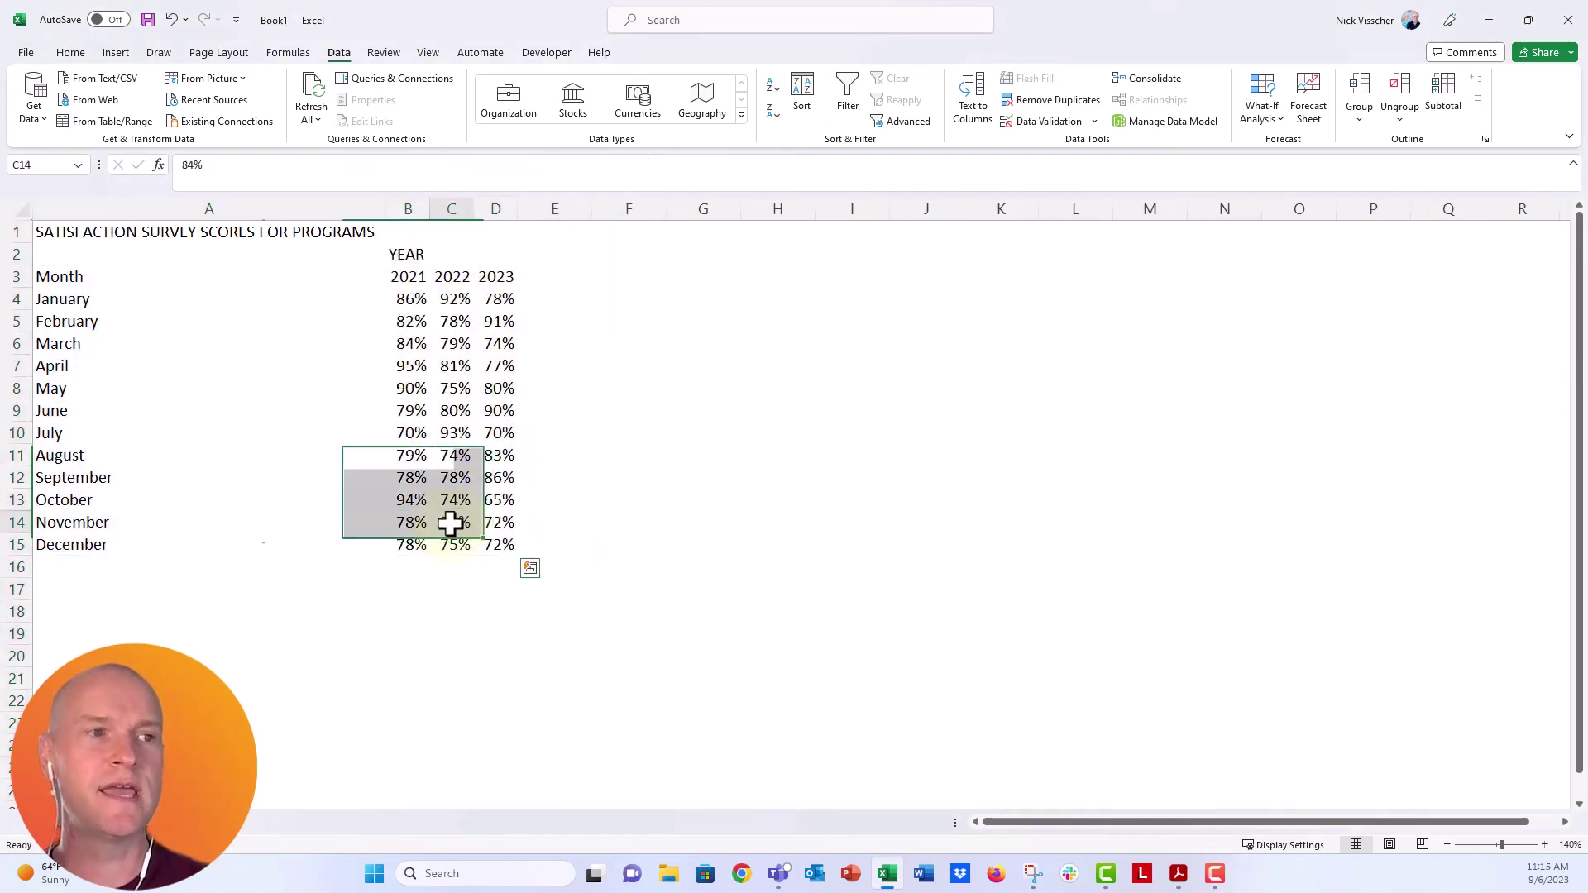
click(400, 300)
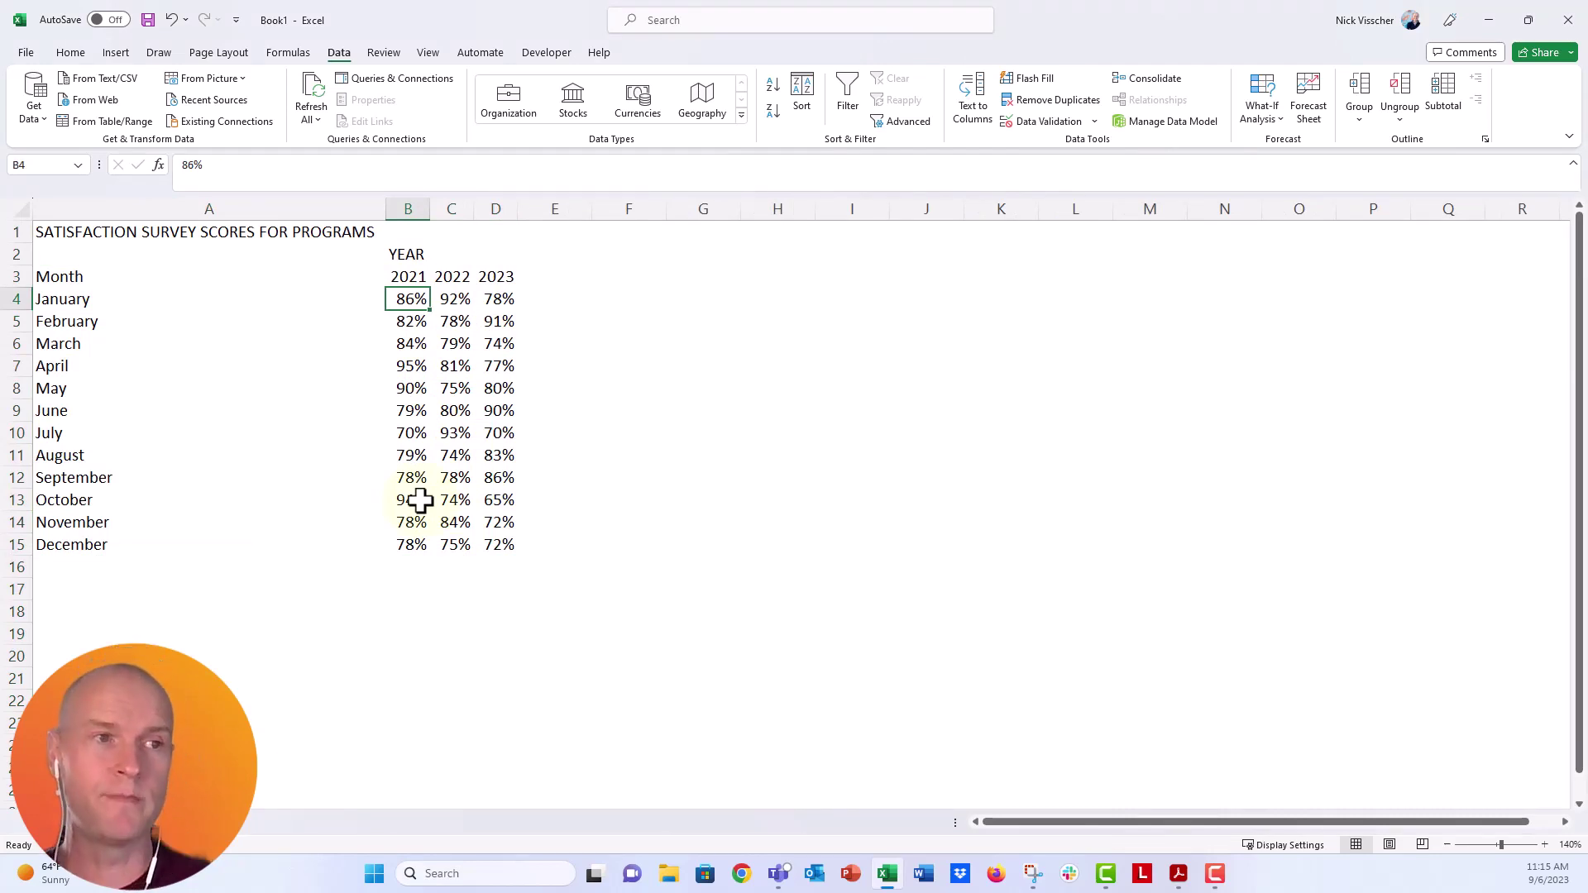
Step: Import from PDF via Get Data, choosing the satisfaction survey PDF on the Desktop
scroll(405, 521, down, 6)
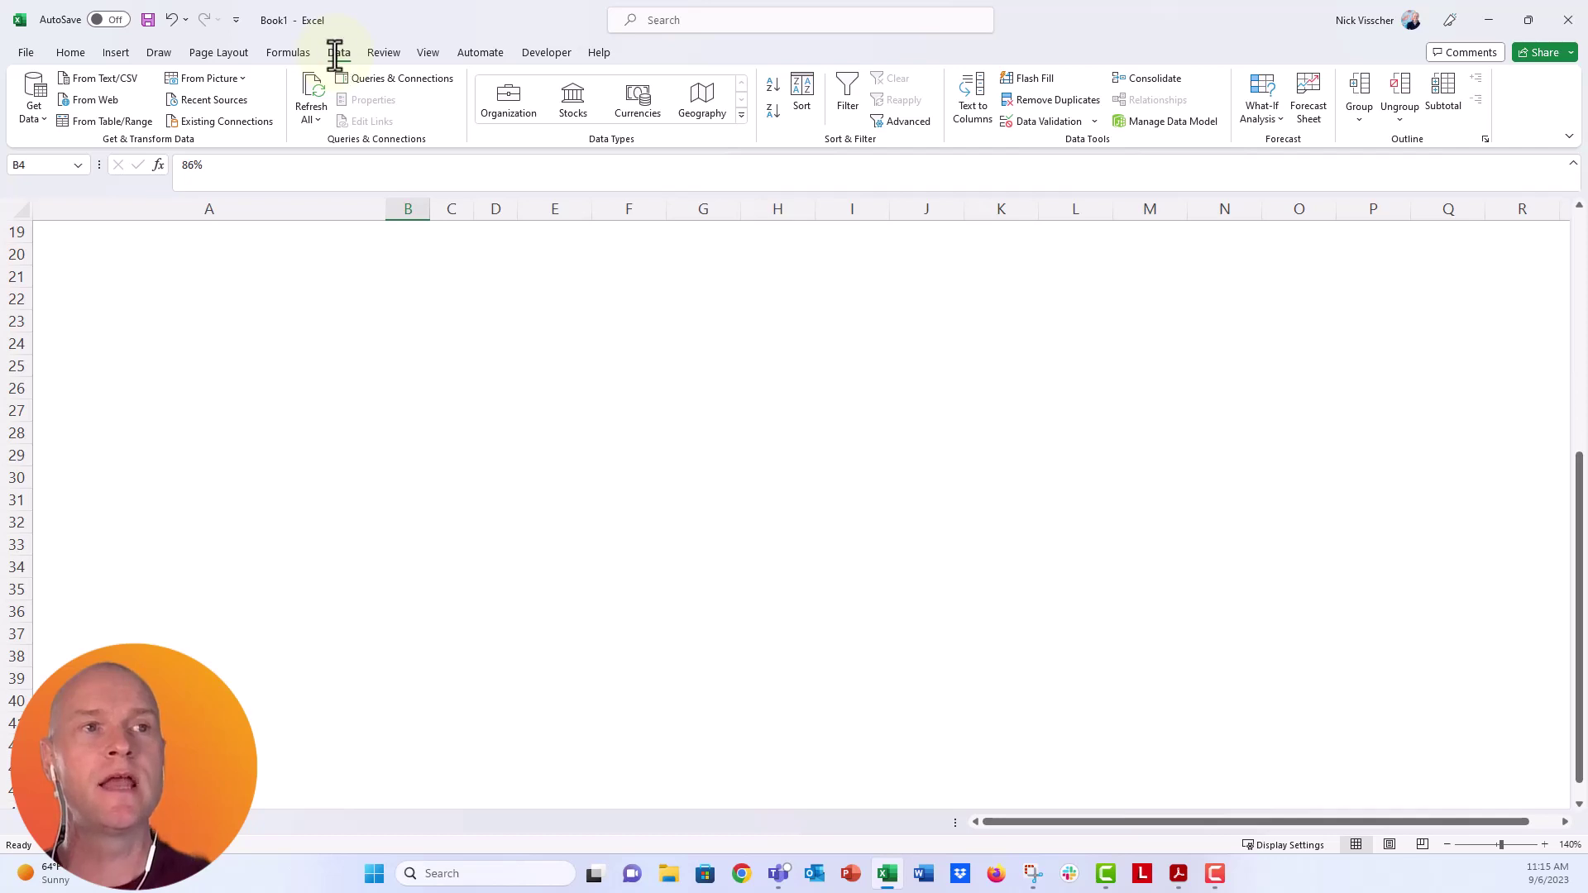
click(44, 122)
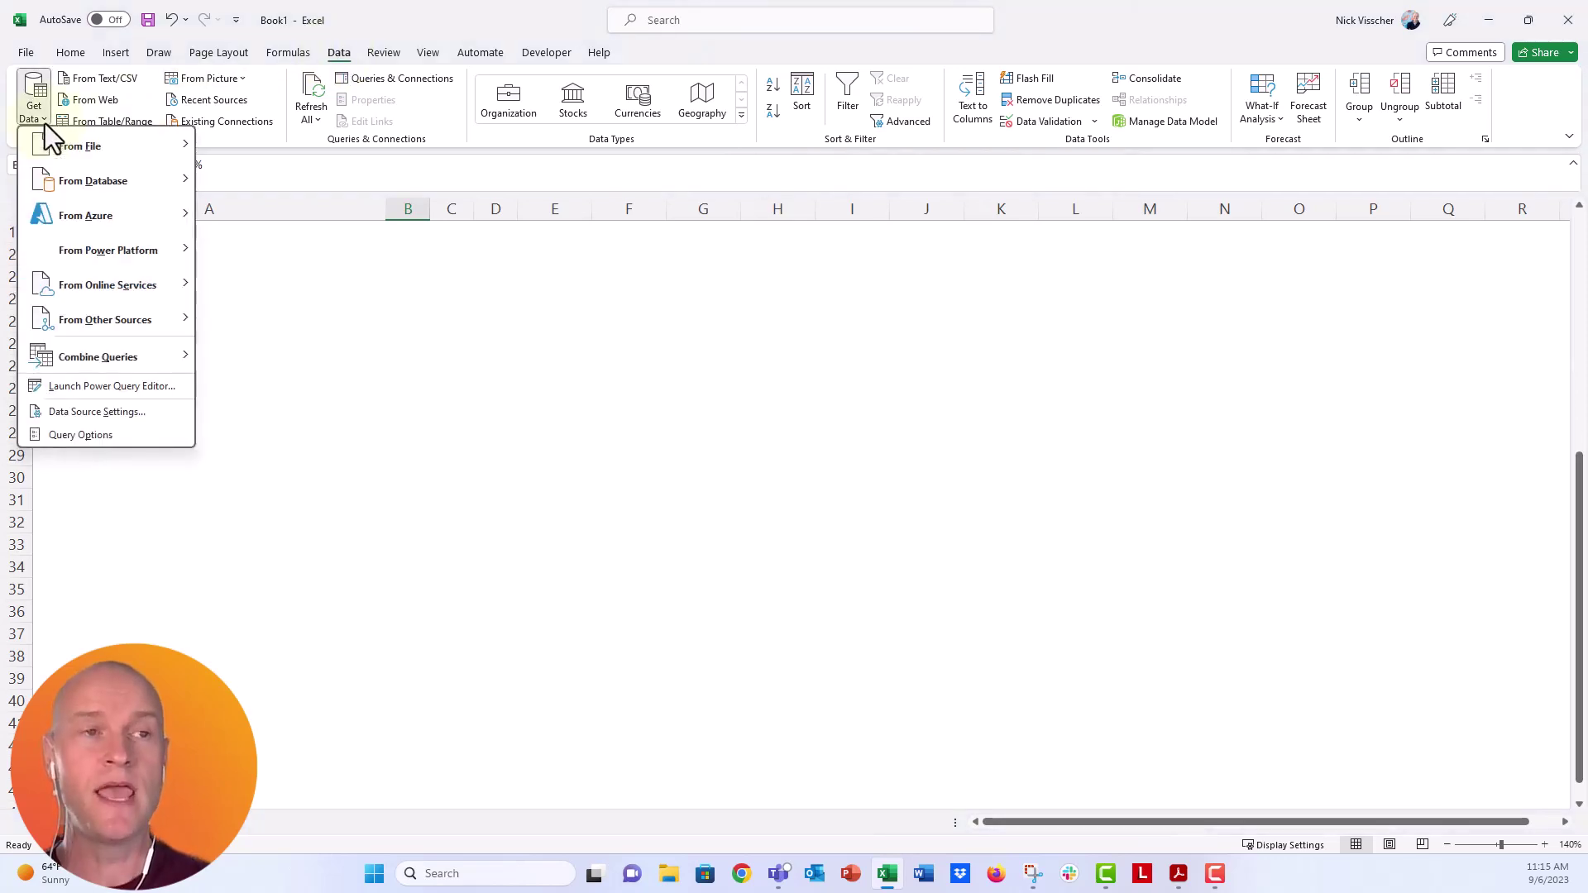
mouse_move(46, 133)
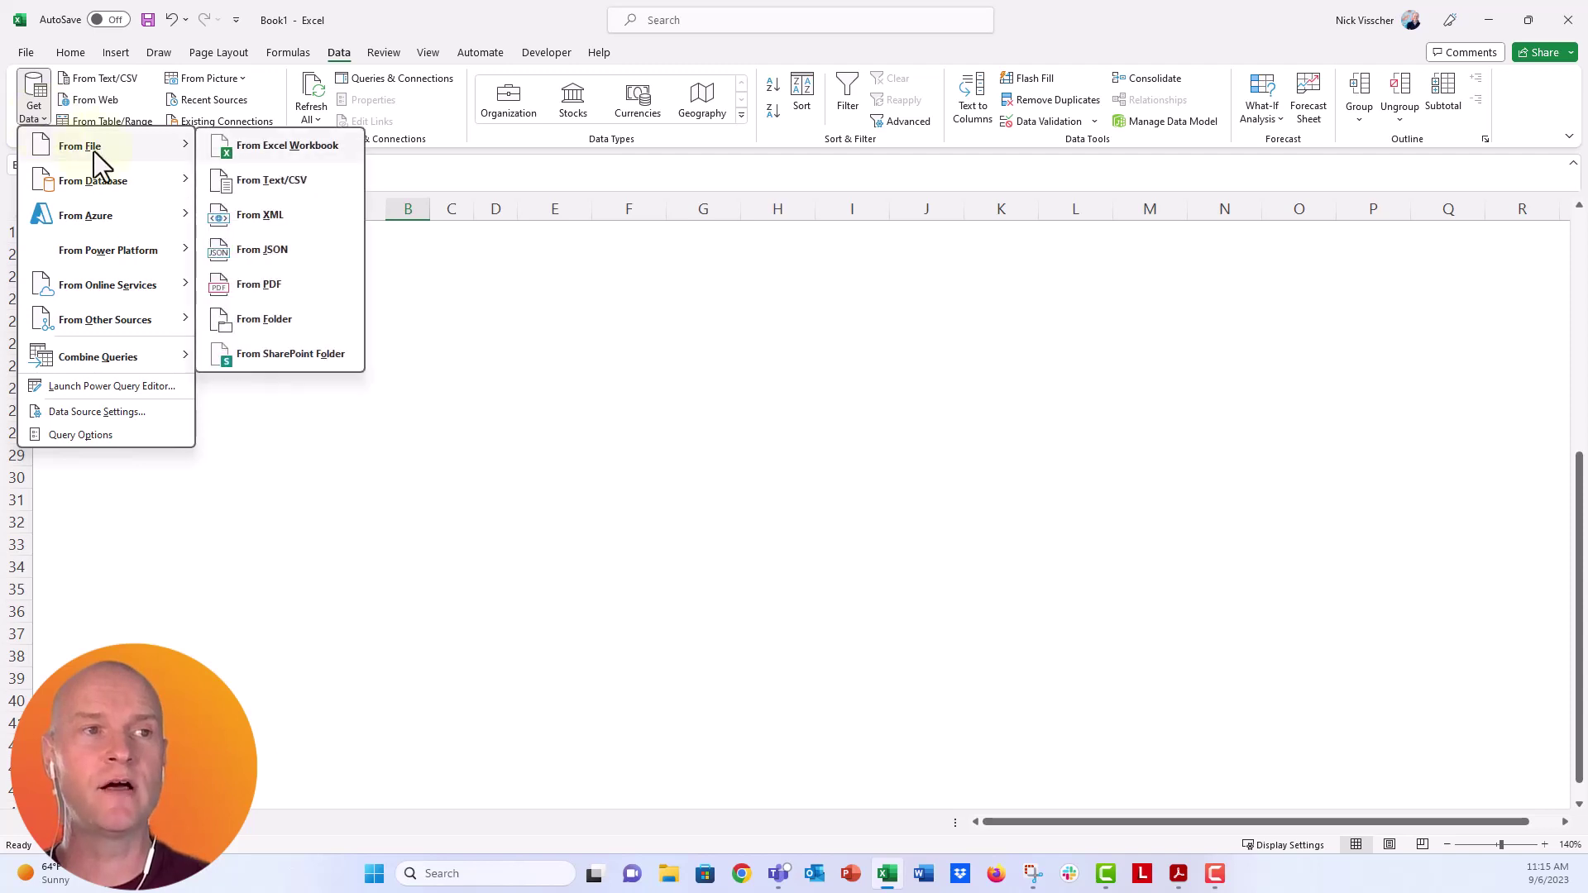
click(340, 291)
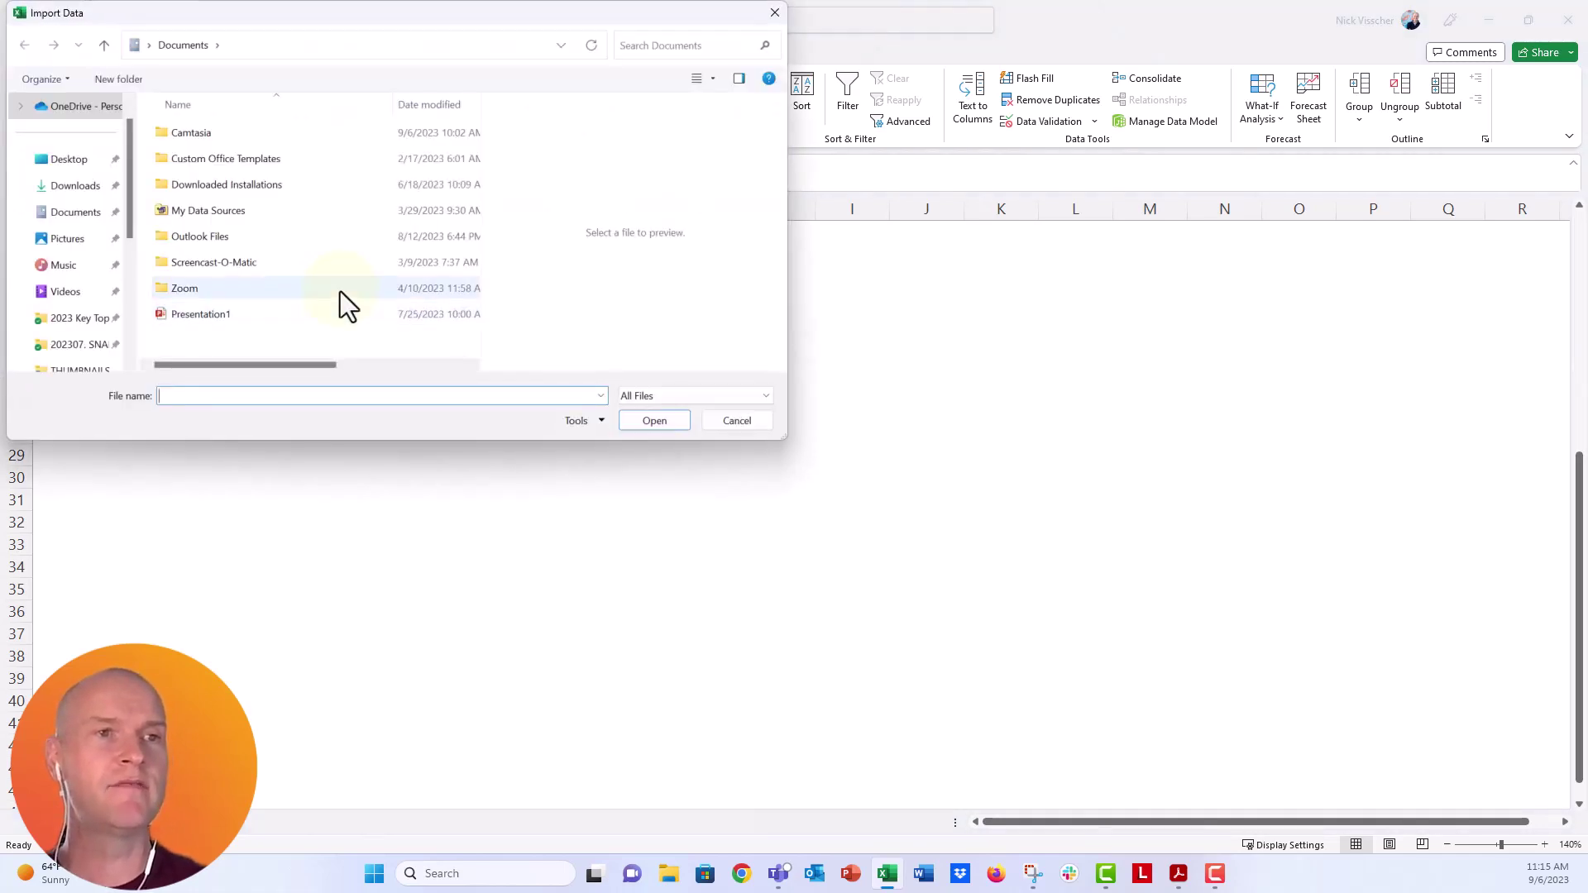
click(93, 167)
scroll(136, 187, down, 2)
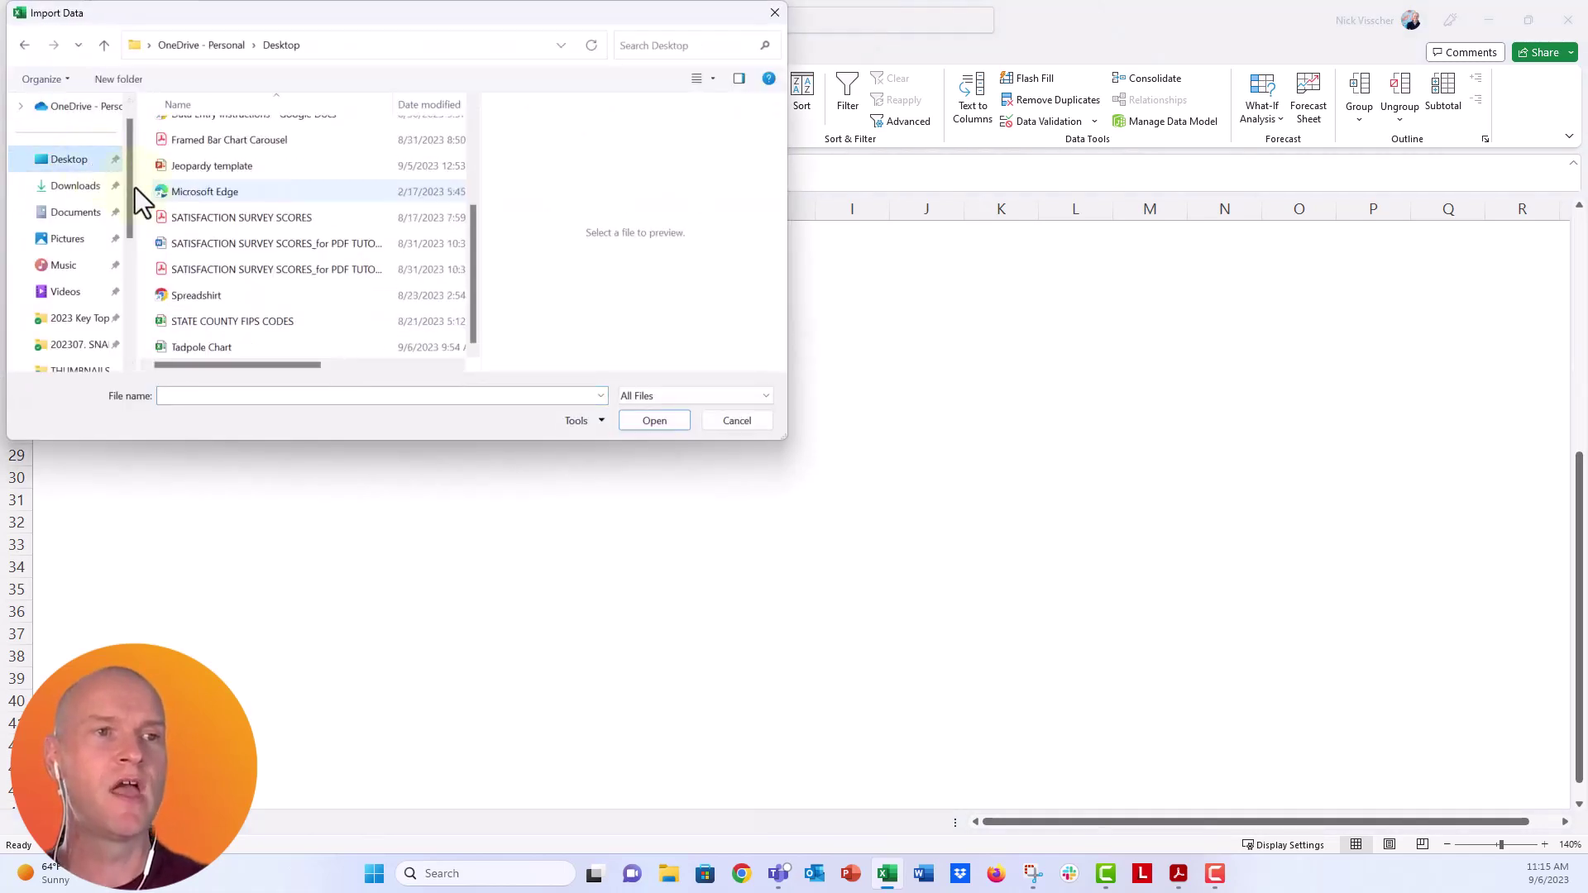
click(290, 275)
click(648, 427)
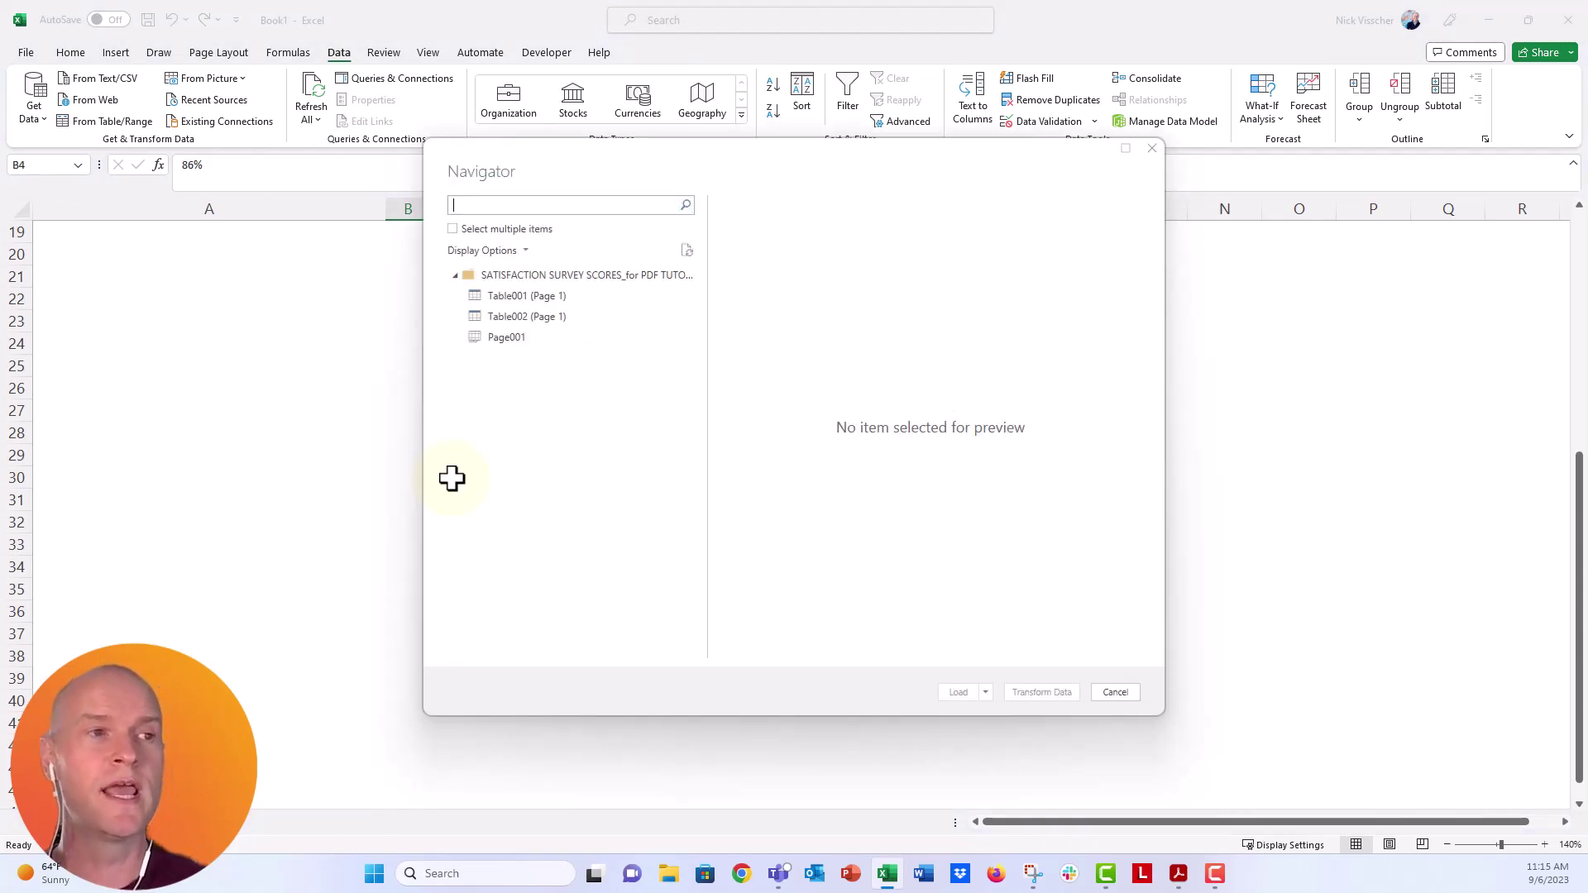
Step: In Navigator, enable multiple selection and tick both Table001 and Table002
click(453, 233)
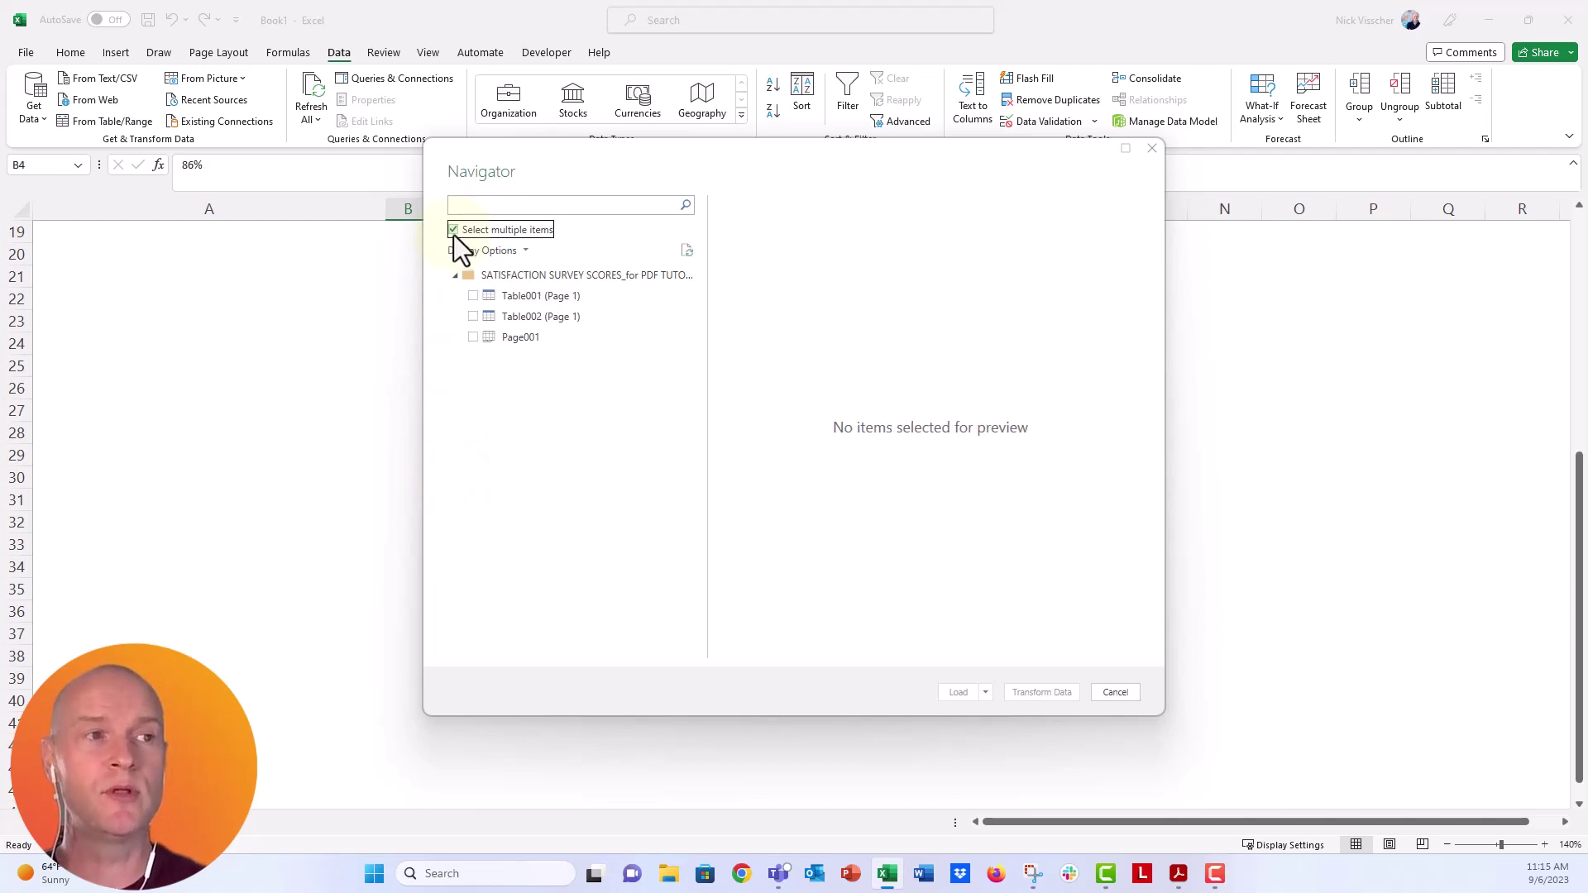
click(472, 296)
click(473, 316)
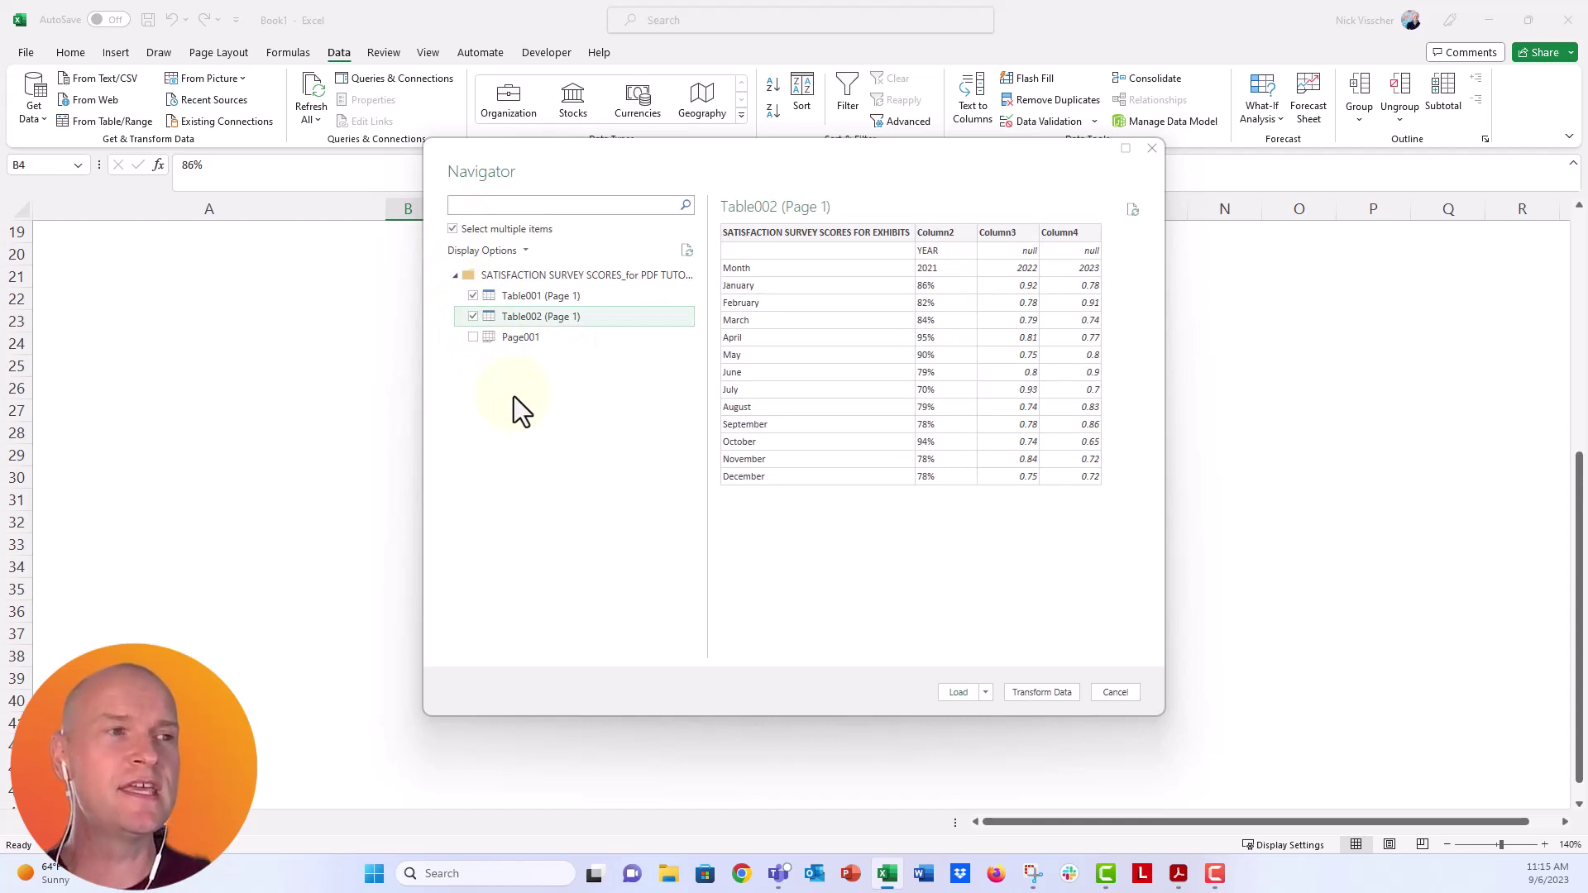
click(529, 251)
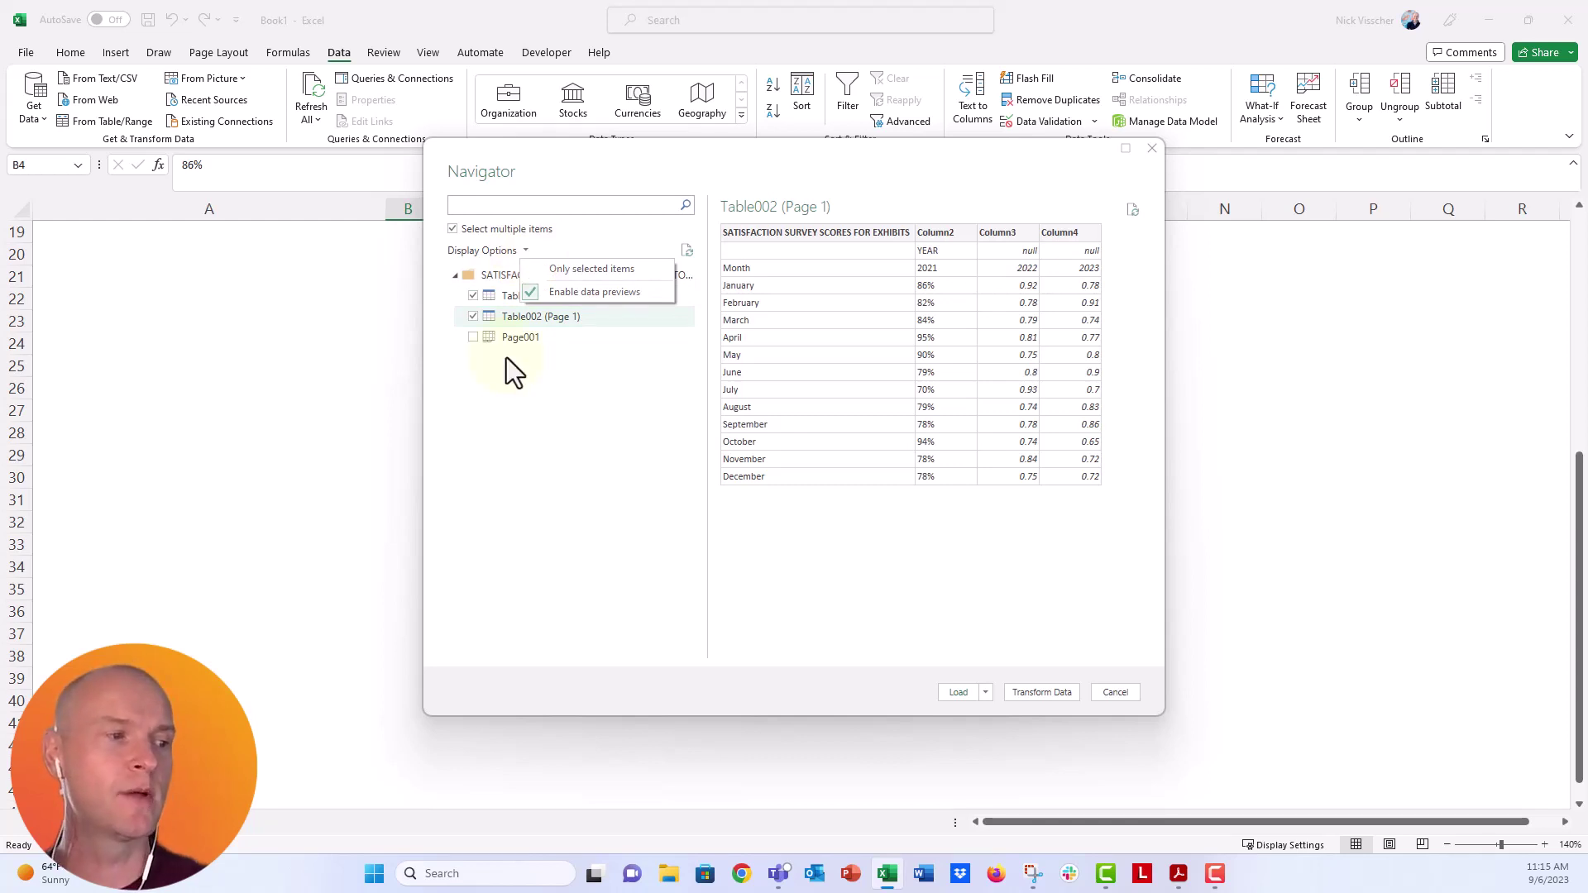
Step: Send both tables to the Power Query Editor and Close & Load them into the workbook
click(1038, 692)
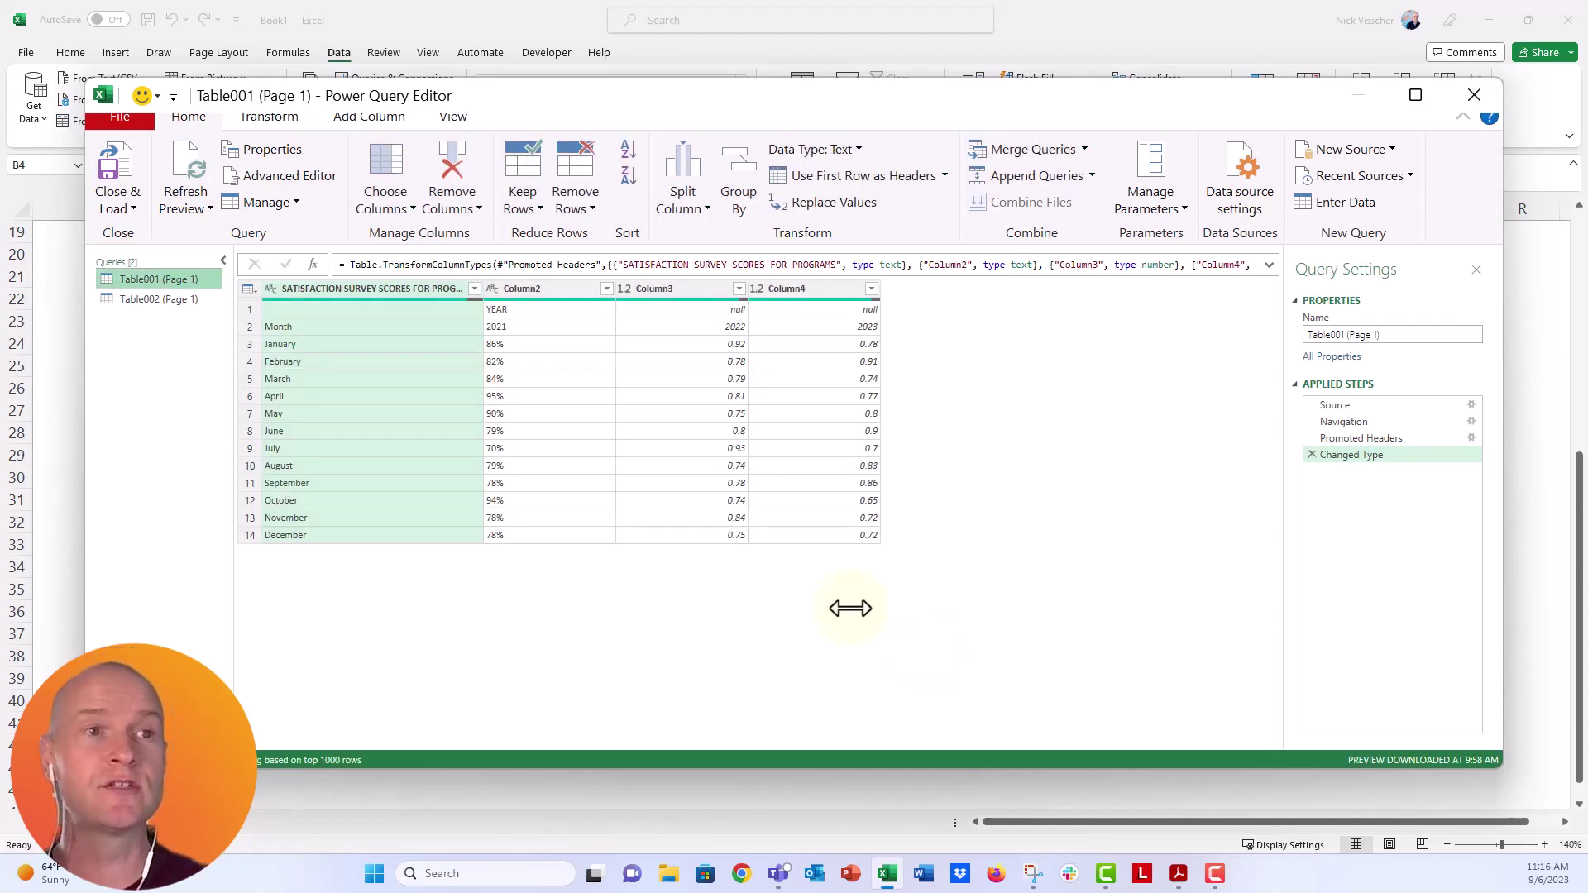
click(127, 180)
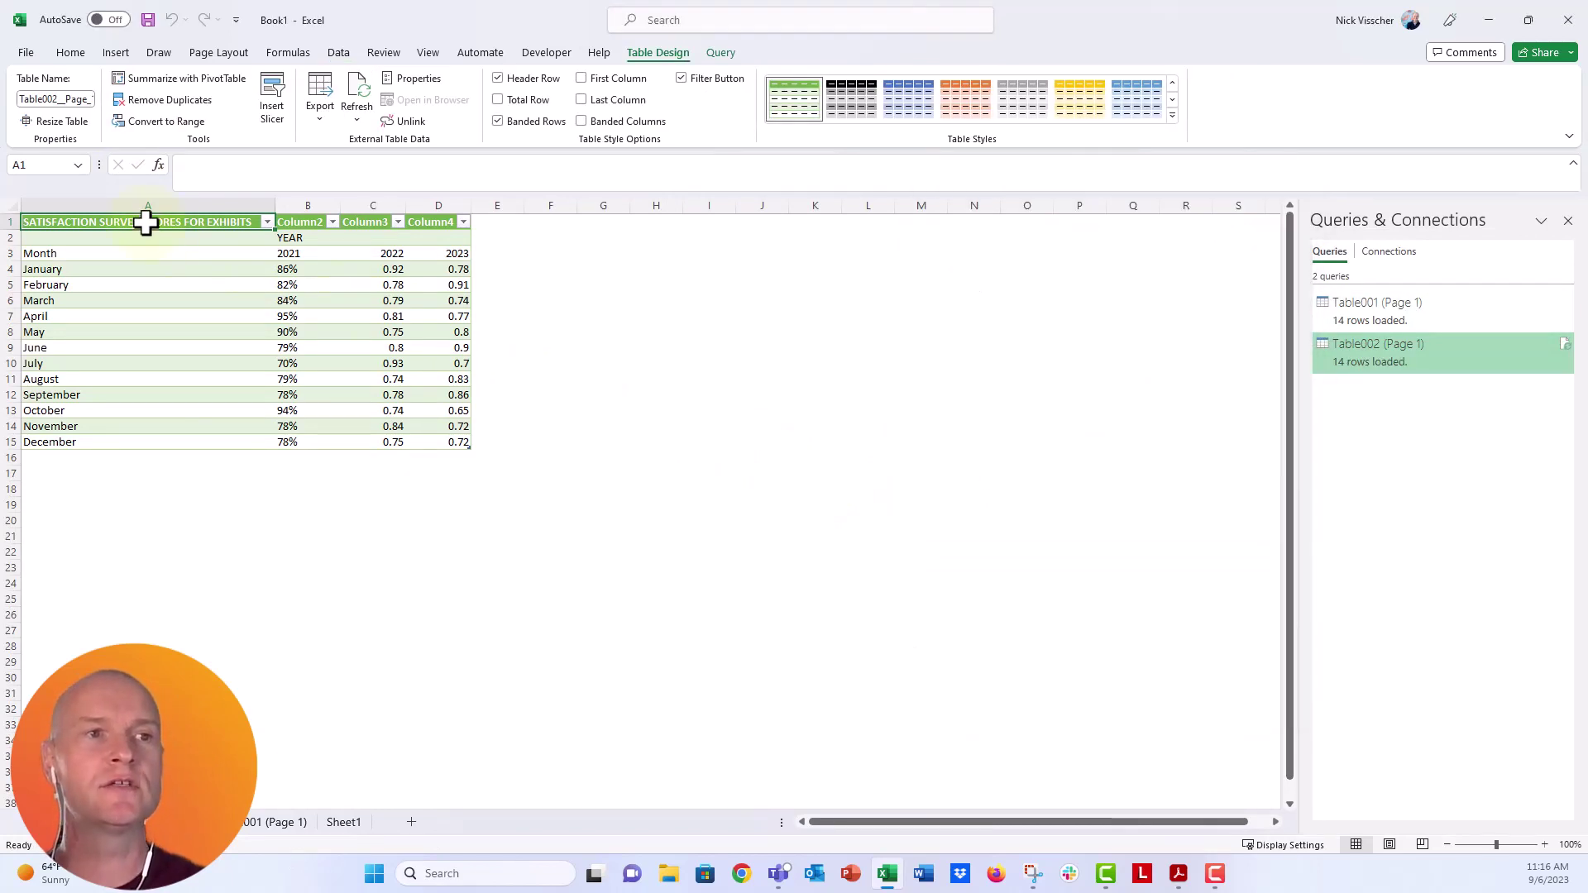
Step: Check the loaded EXHIBITS table, then view the PROGRAMS table on the Table001 (Page 1) sheet
drag(146, 223, 436, 436)
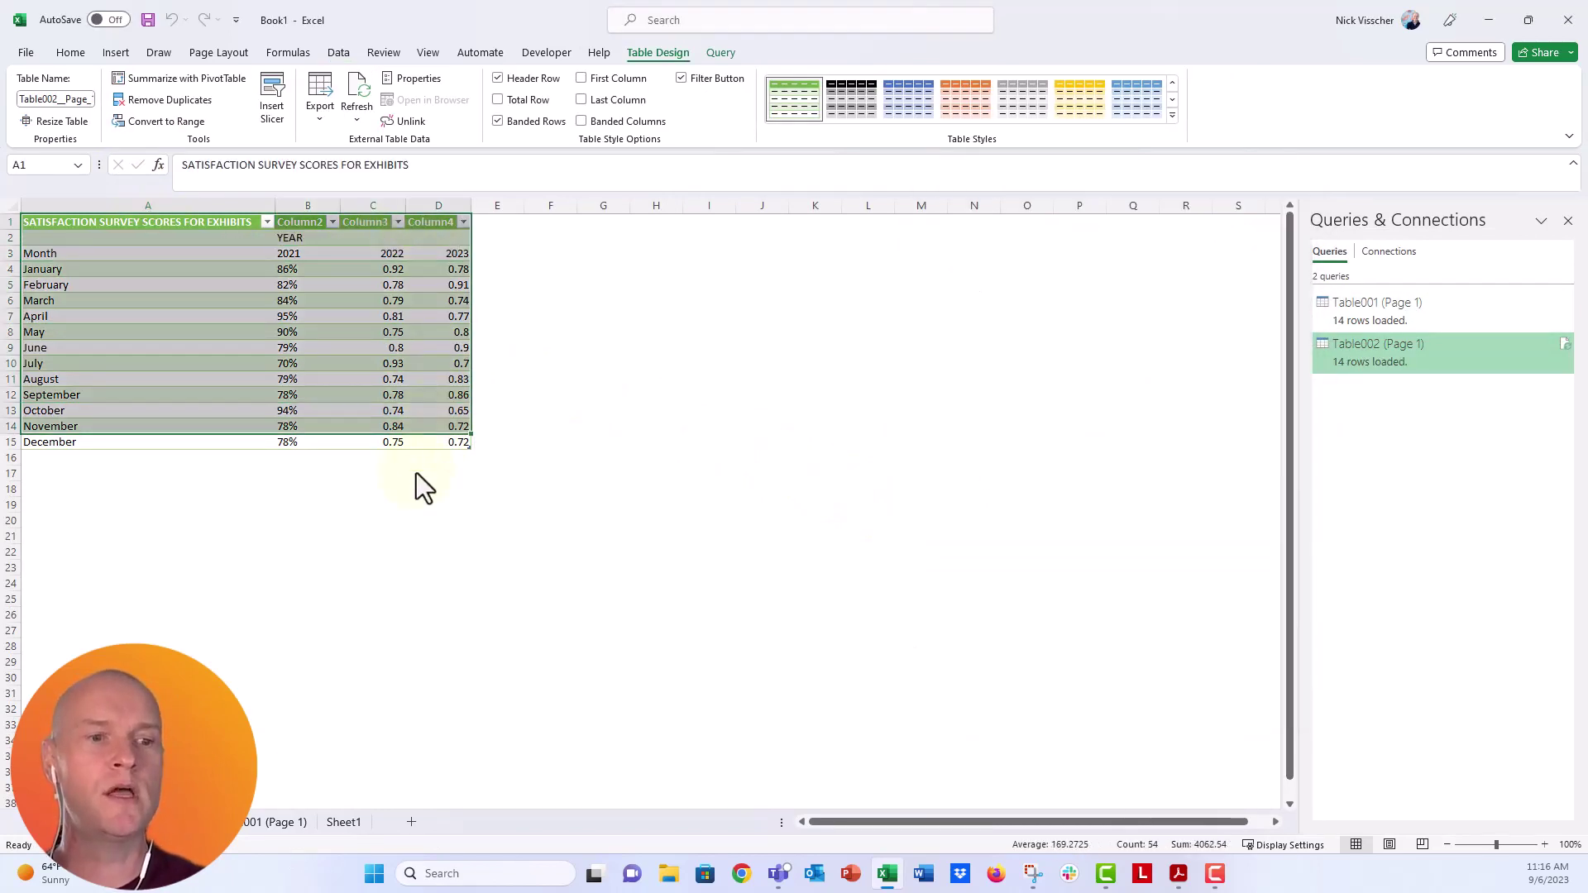
click(248, 823)
drag(124, 225, 443, 441)
click(414, 533)
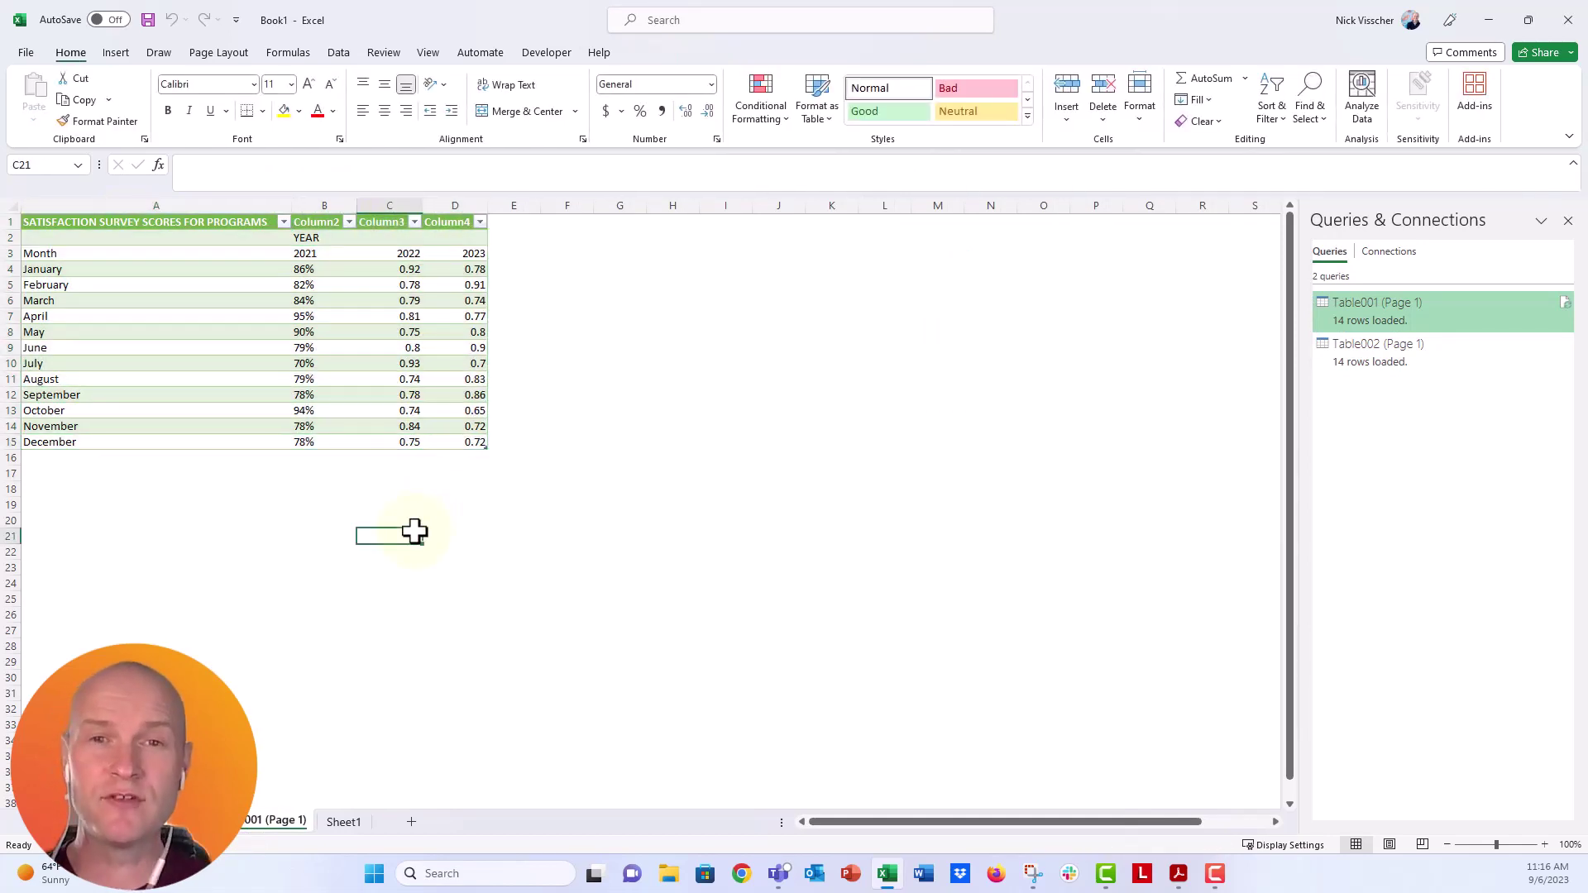